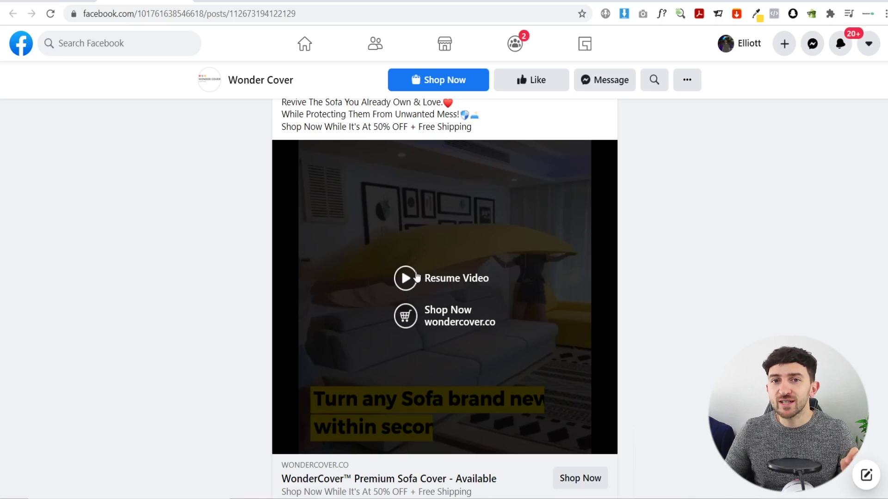
# Step: Play the WonderCover sofa cover video ad on Facebook in short stretches, pausing after each to study its captions and clips
pyautogui.click(406, 280)
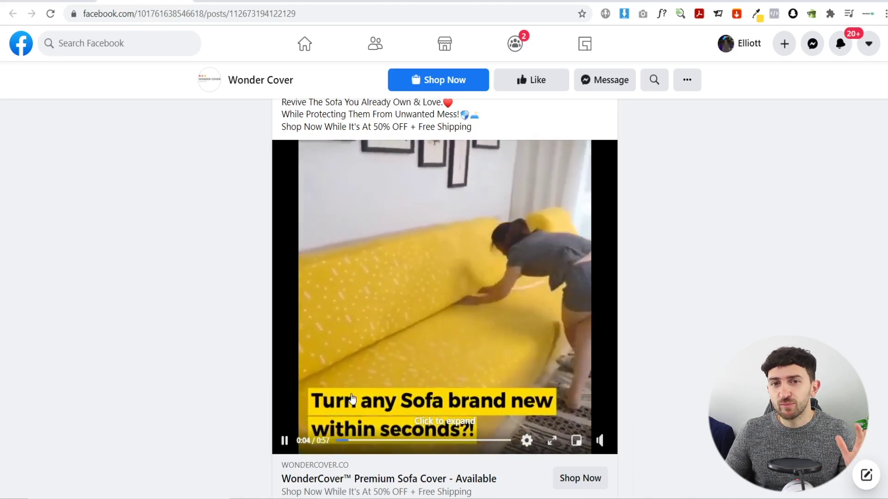
pyautogui.click(285, 439)
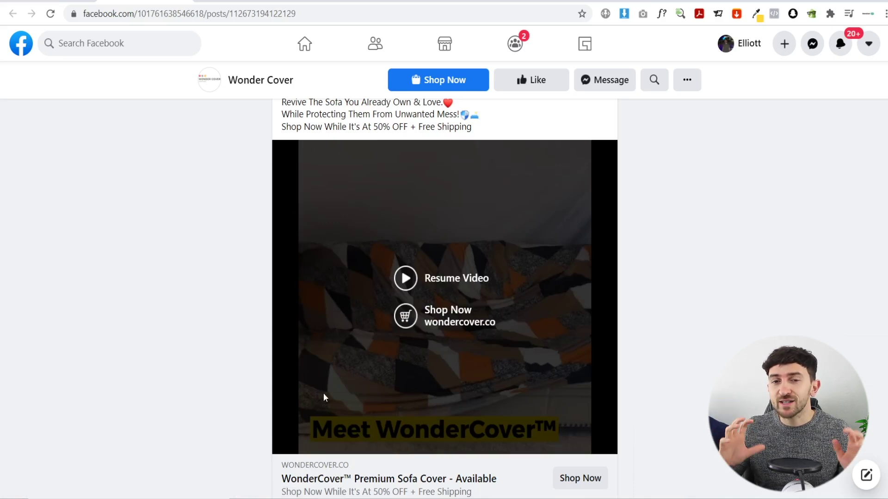
pyautogui.click(405, 287)
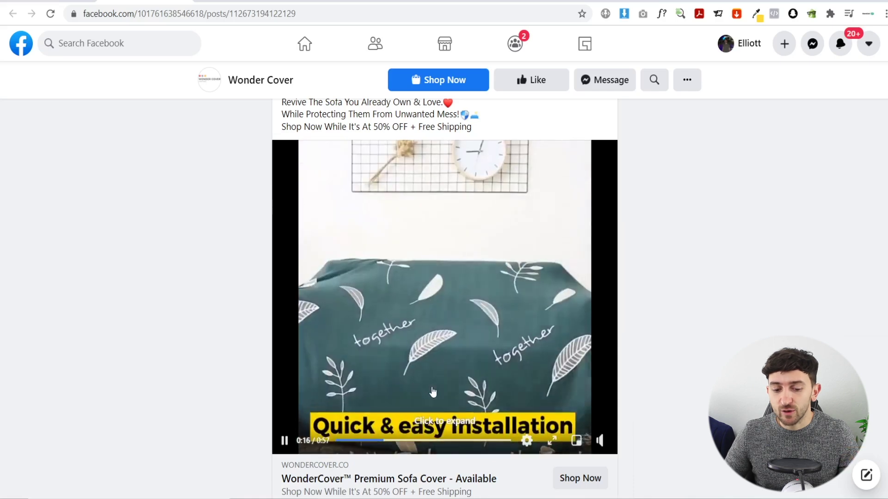
pyautogui.click(285, 441)
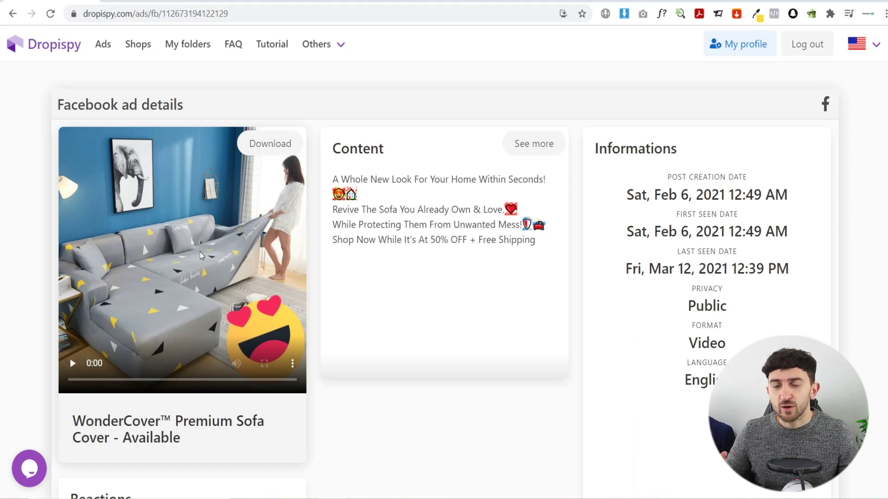
# Step: Review the WonderCover ad's details in Dropispy and its likes, comments and shares on the Facebook post
pyautogui.click(240, 301)
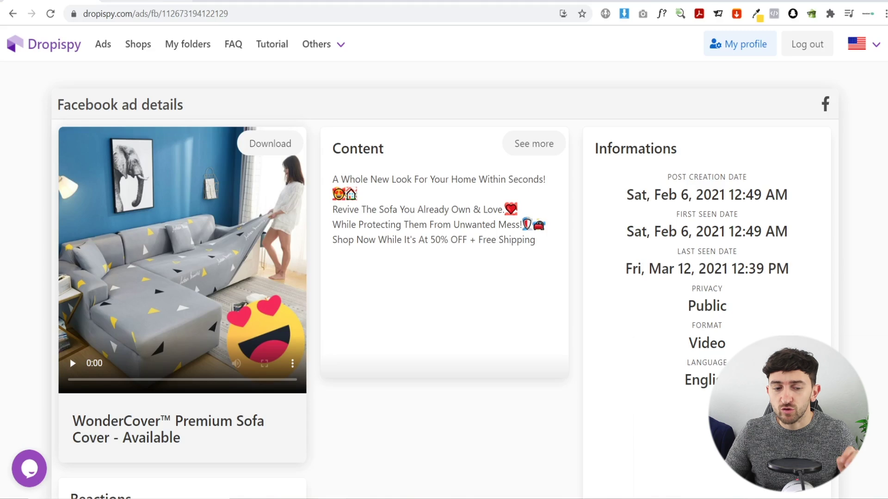
pyautogui.scroll(-3, 204, 291)
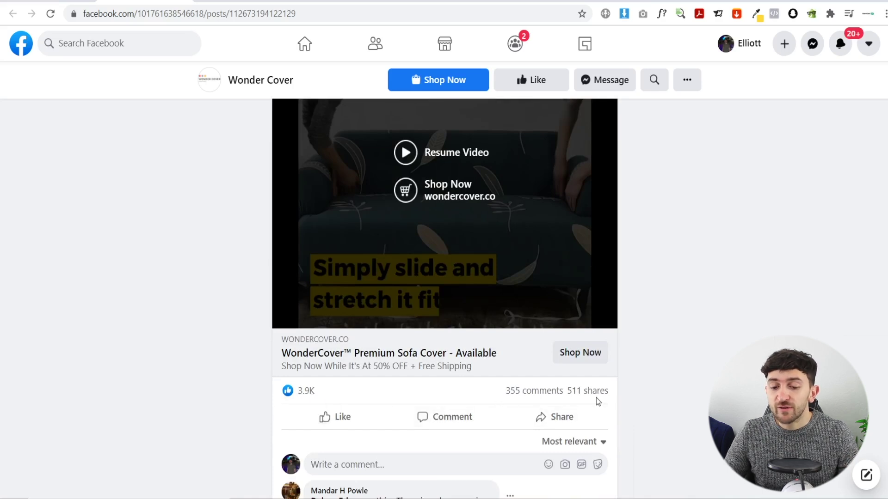
pyautogui.scroll(3, 664, 397)
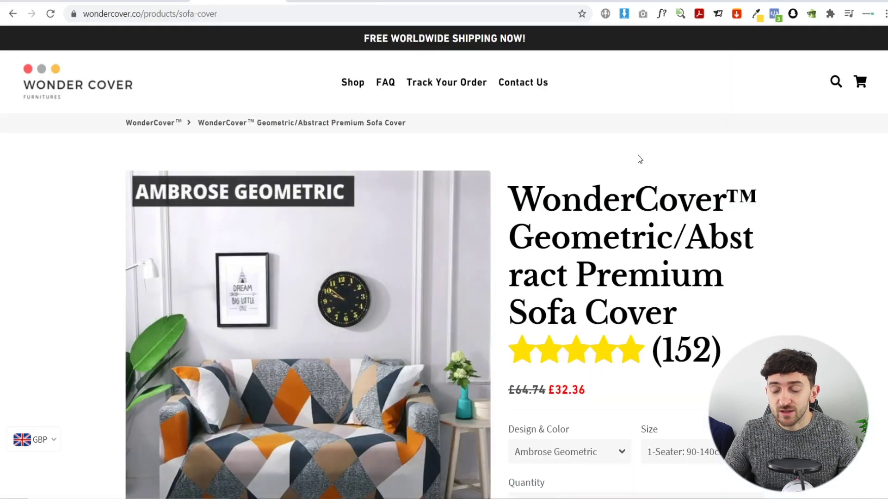
# Step: Look through the WonderCover sofa cover product page, including its price, design options, quantity discounts and product photos
pyautogui.scroll(-5, 638, 158)
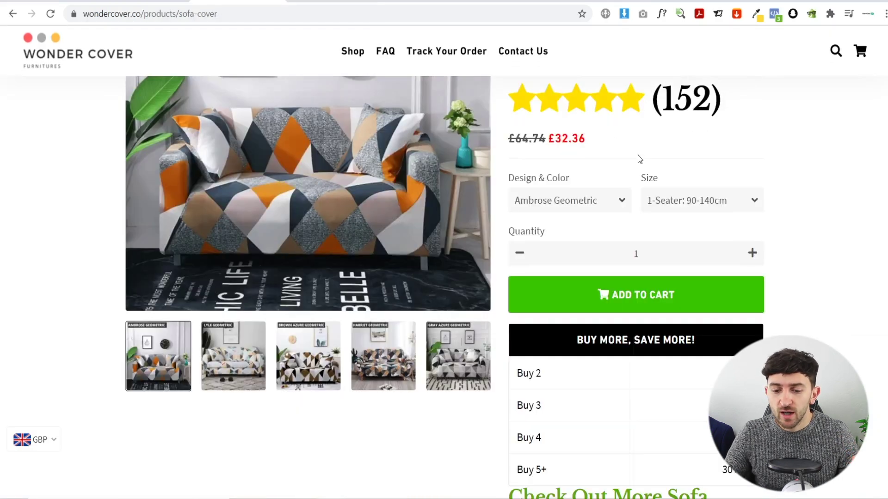
pyautogui.scroll(-3, 638, 160)
pyautogui.scroll(-3, 585, 252)
pyautogui.scroll(12, 595, 267)
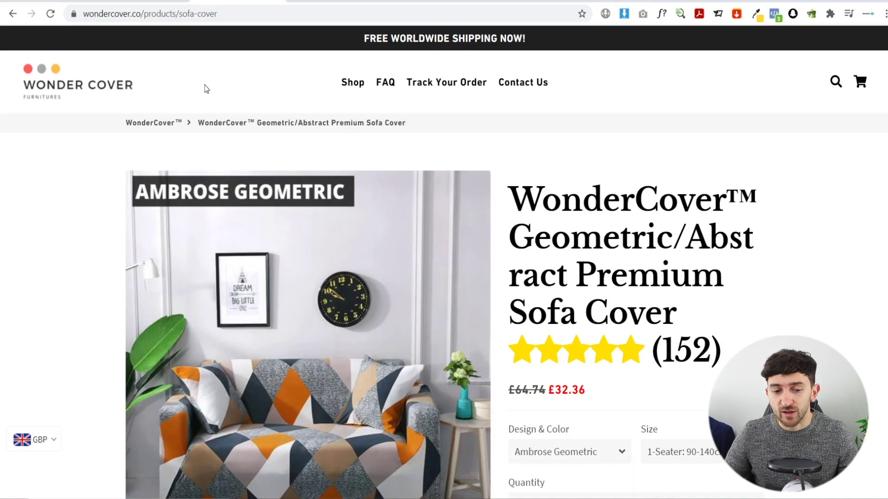
# Step: View the Easy AliExpress Video Finder extension page and examine AliExpress's "sofa cover" results for listings marked as having a video
pyautogui.click(344, 1)
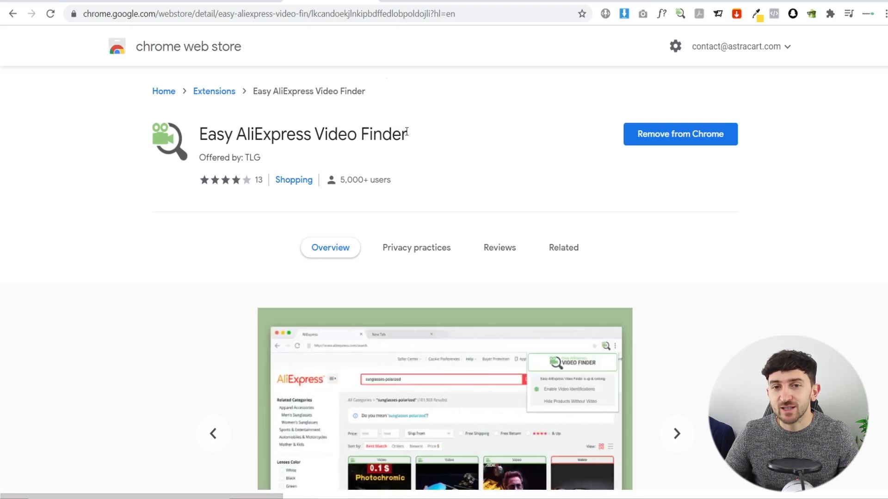
pyautogui.click(419, 2)
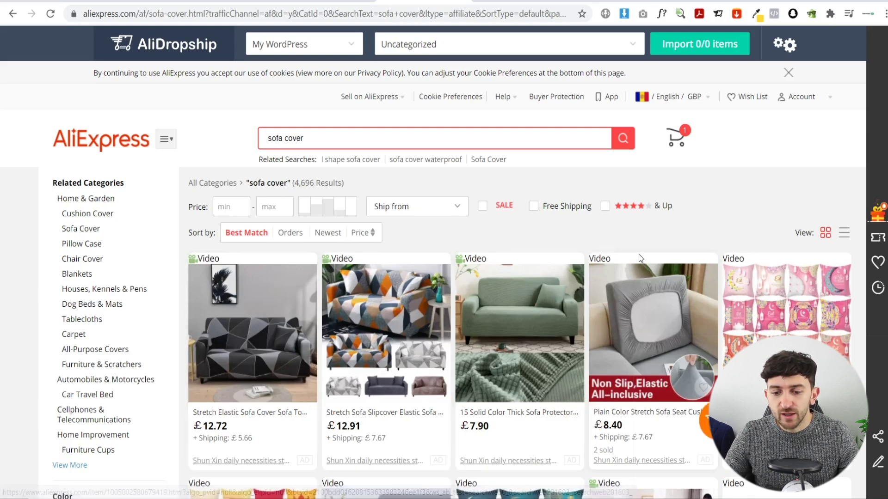
pyautogui.scroll(-3, 596, 259)
pyautogui.scroll(-3, 596, 258)
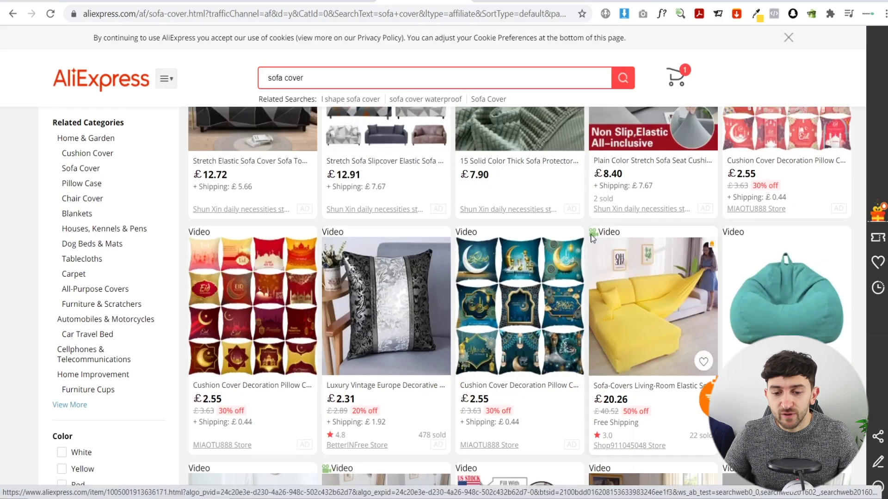
pyautogui.scroll(-1, 609, 255)
pyautogui.scroll(-4, 609, 255)
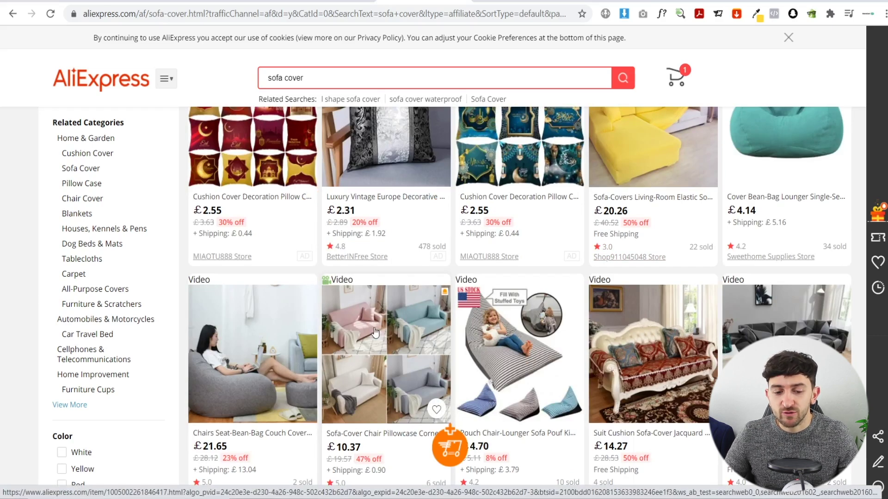
pyautogui.scroll(-3, 352, 315)
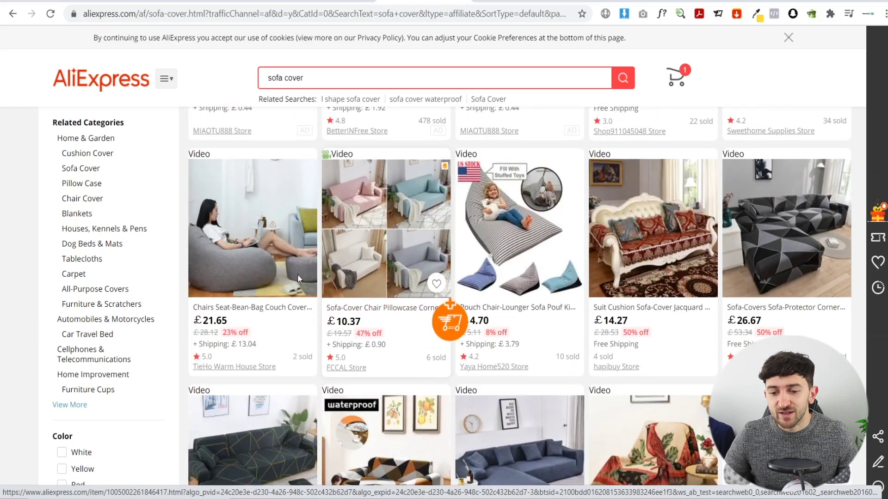
pyautogui.scroll(-5, 609, 274)
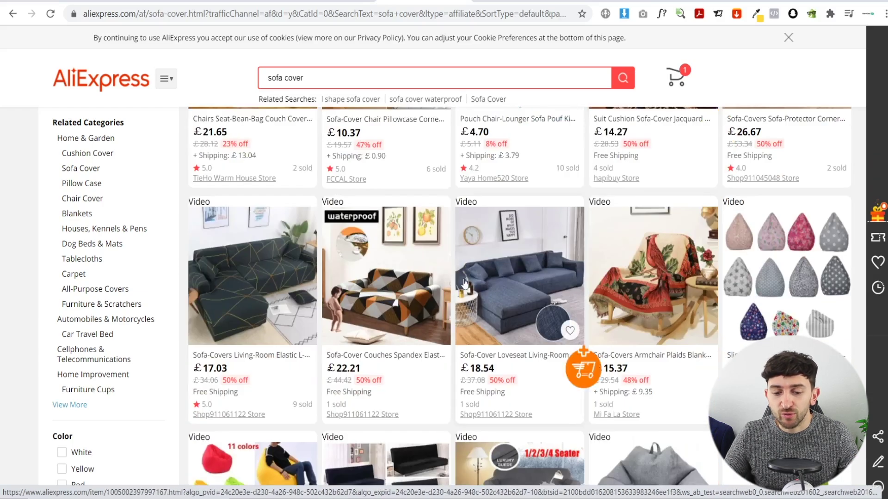
pyautogui.scroll(-5, 609, 274)
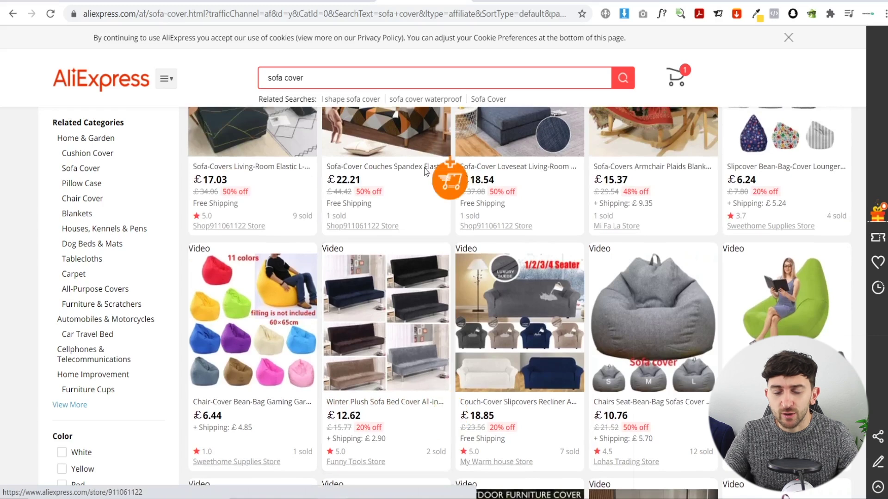
# Step: Switch to InVideo and search the pre-made templates for "decor"
pyautogui.click(509, 2)
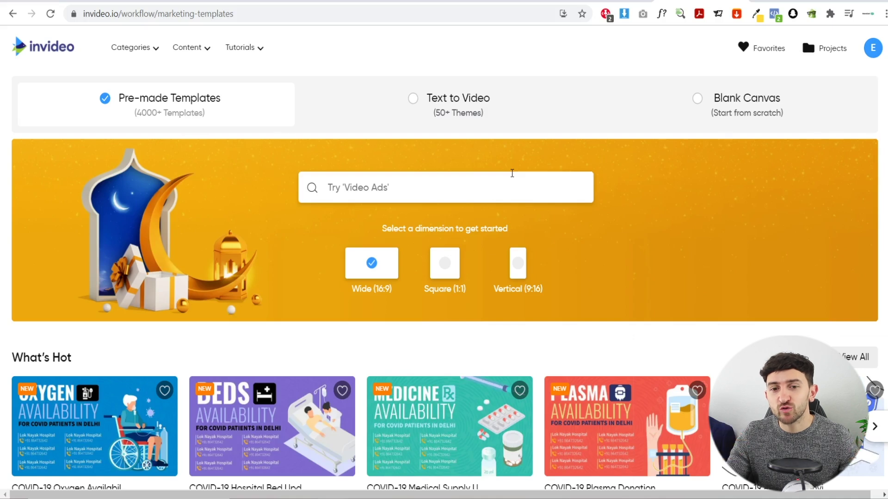
pyautogui.click(392, 194)
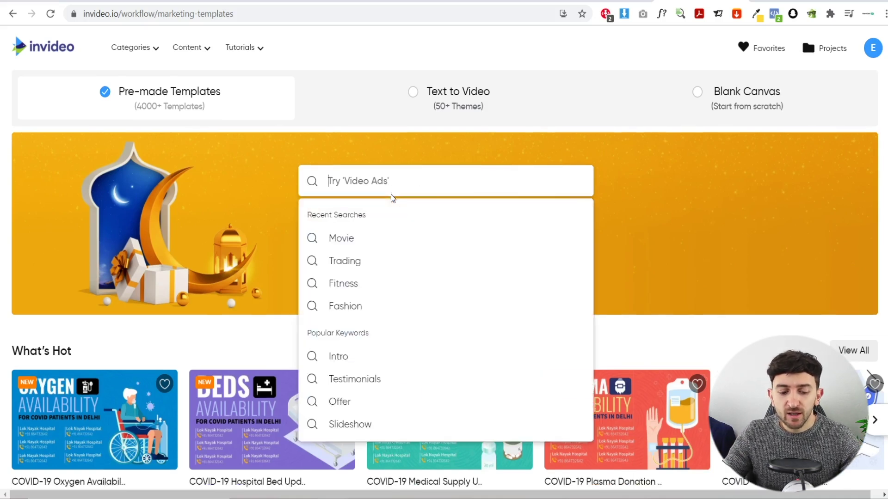
pyautogui.write('decor')
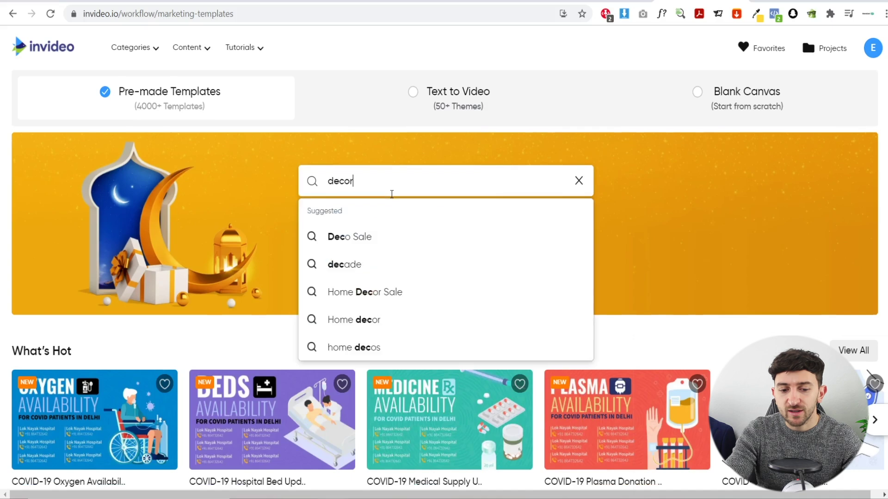
pyautogui.press('Return')
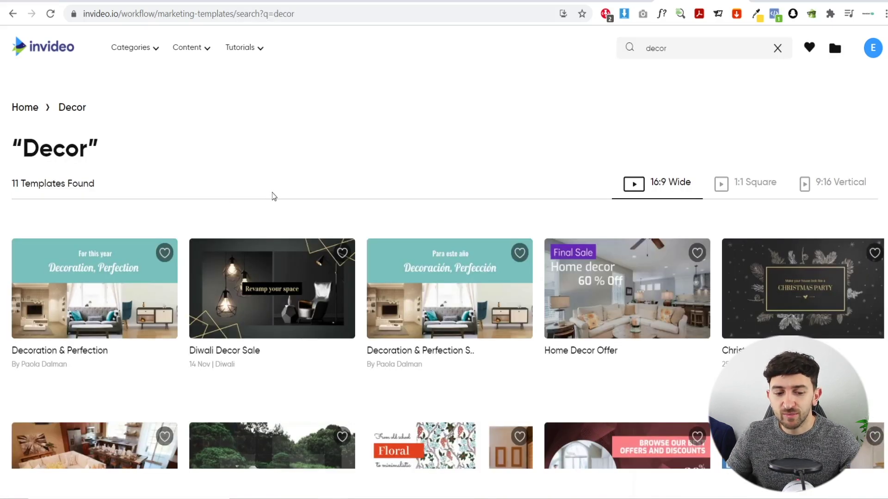
pyautogui.scroll(-1, 307, 160)
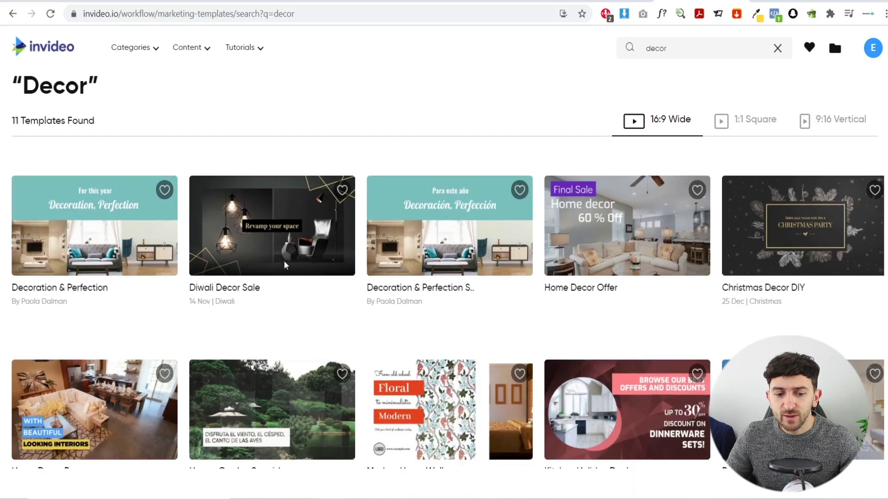
pyautogui.moveTo(263, 246)
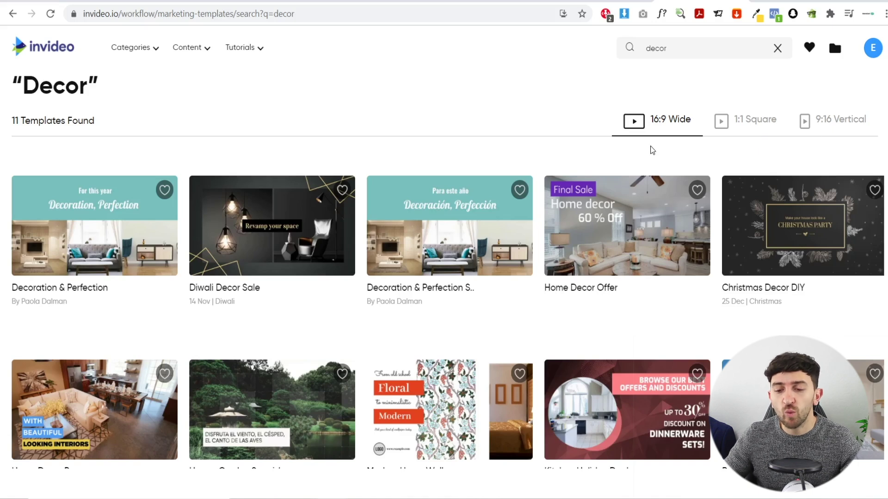
# Step: Limit the decor templates to the 1:1 Square format, preview Diwali Decor Sale and start a project from it
pyautogui.click(749, 135)
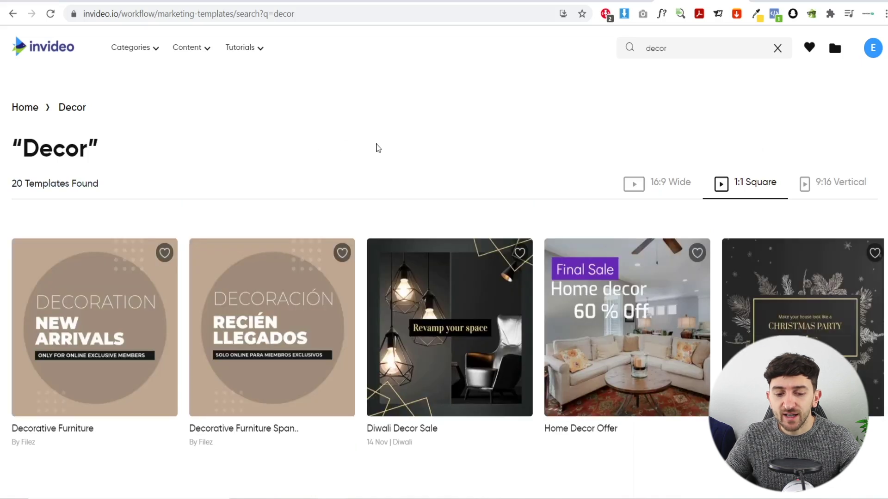
pyautogui.scroll(-1, 438, 218)
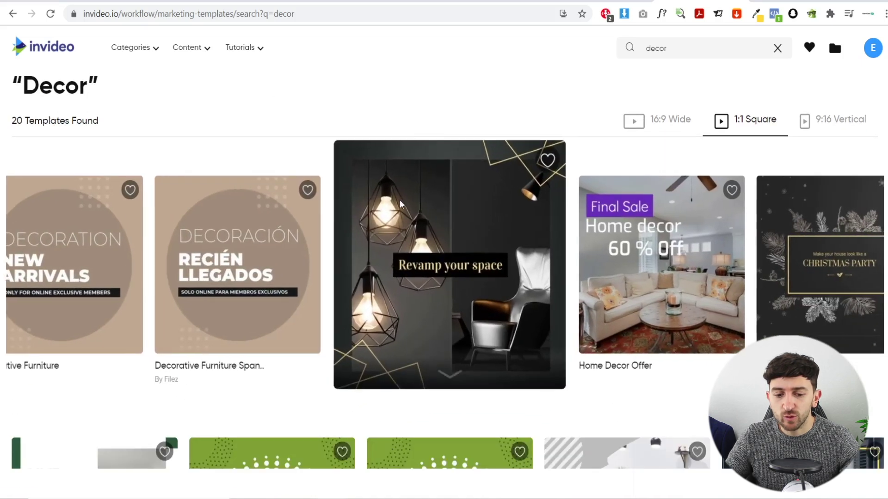
pyautogui.click(439, 219)
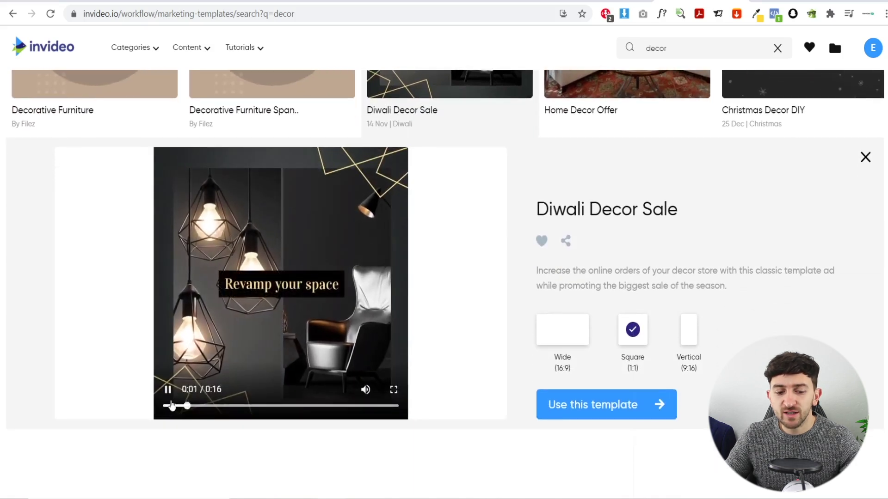
pyautogui.click(165, 391)
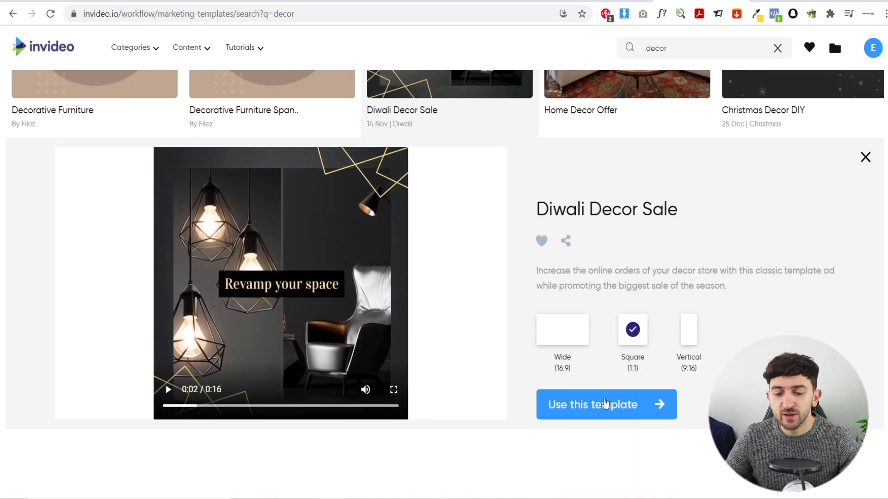
pyautogui.click(594, 407)
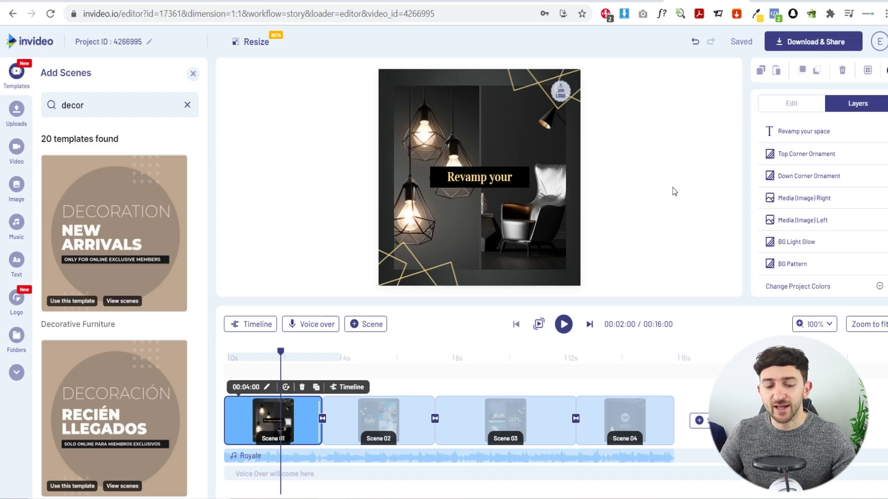
# Step: Delete Scene 02, Scene 03 and Scene 04 from the project
pyautogui.click(264, 390)
pyautogui.click(267, 391)
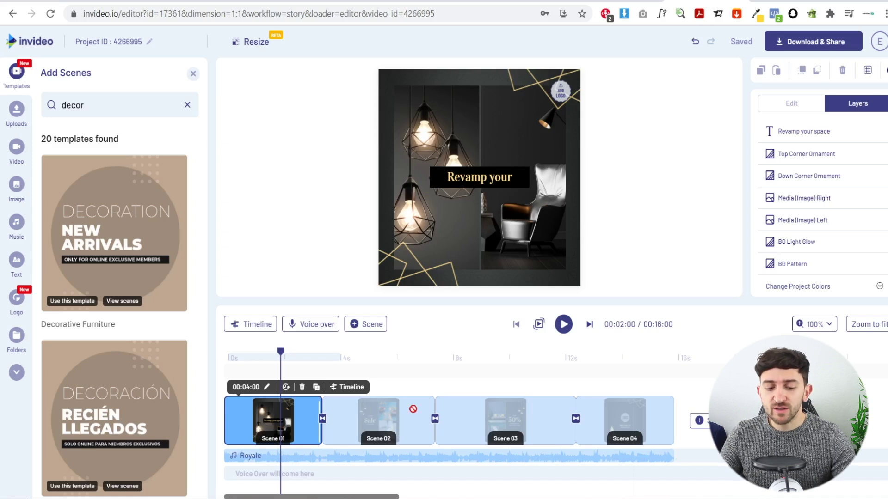
pyautogui.click(400, 414)
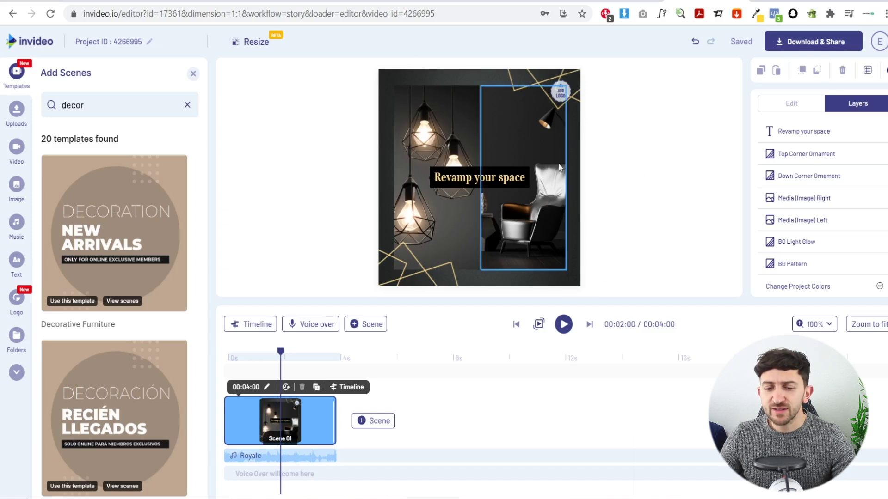
# Step: Delete the armchair image from Scene 01 and enlarge the pendant-lamp image to fill the whole square canvas
pyautogui.click(527, 140)
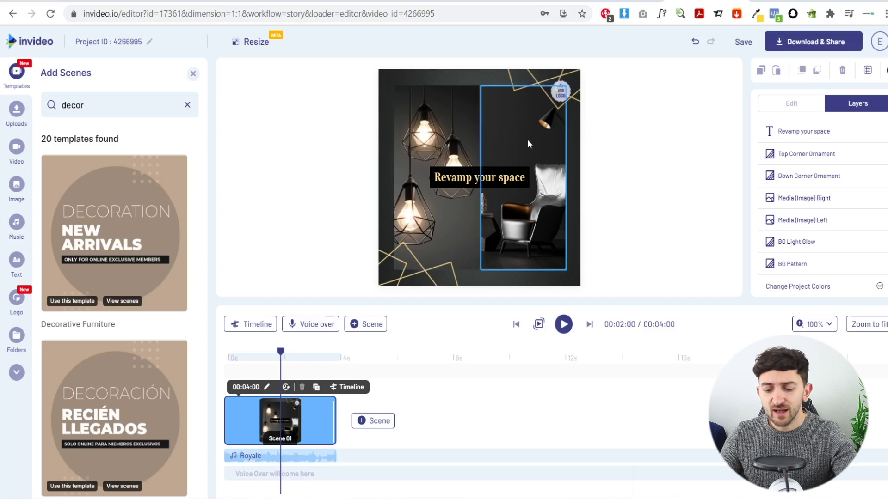
pyautogui.press('Delete')
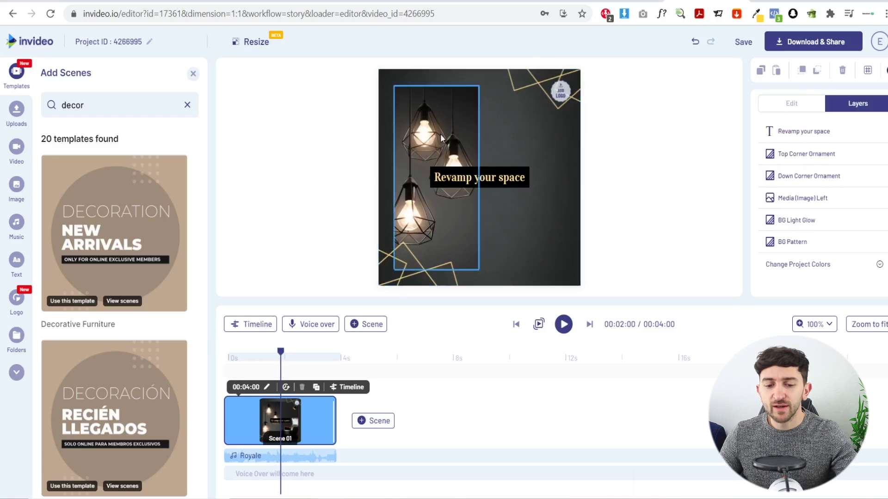
pyautogui.moveTo(438, 124); pyautogui.dragTo(424, 122)
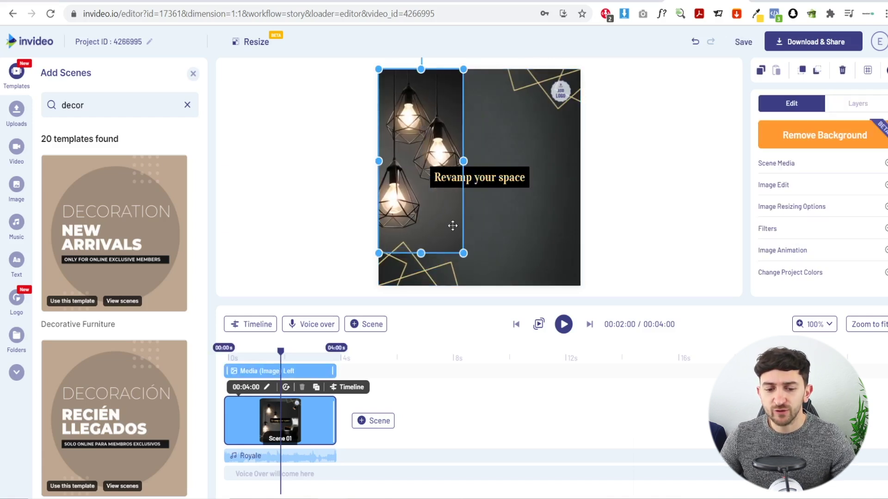
pyautogui.moveTo(463, 161); pyautogui.dragTo(578, 165)
pyautogui.moveTo(479, 253); pyautogui.dragTo(470, 286)
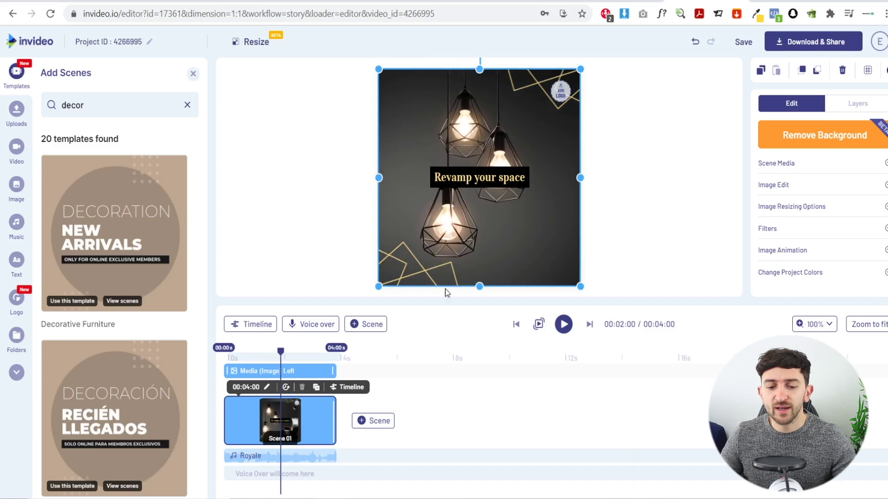
pyautogui.click(636, 238)
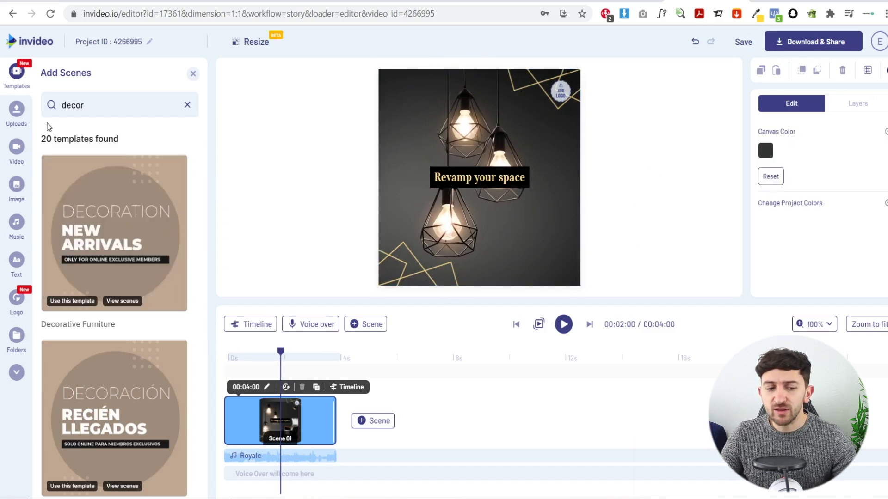
# Step: Replace the full-canvas pendant-lamp image in Scene 01 with the 56-second grey sofa video from the uploads
pyautogui.click(19, 120)
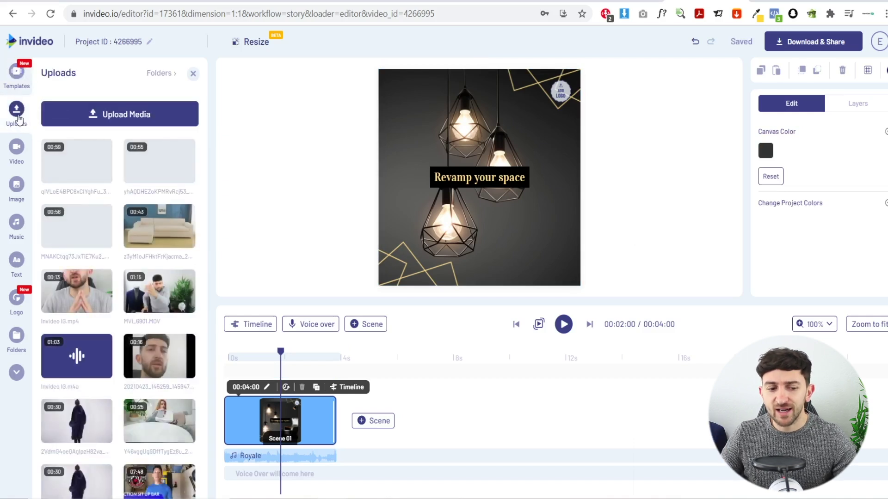
pyautogui.click(110, 116)
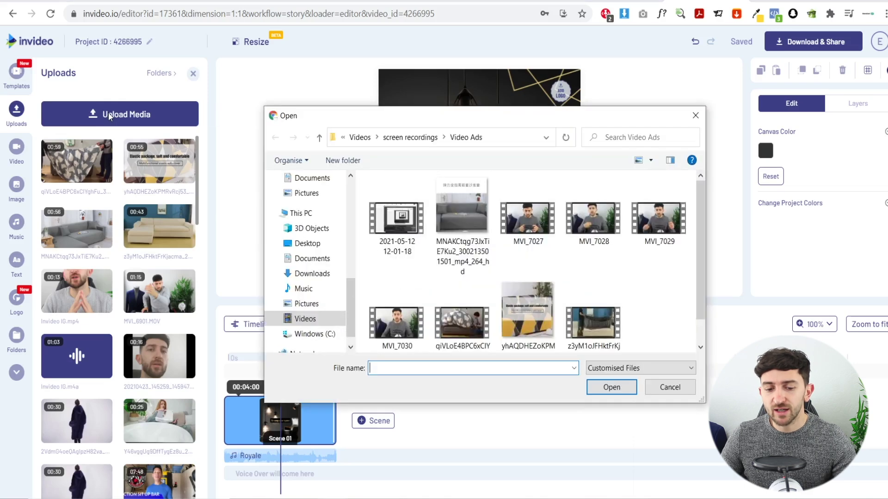
pyautogui.click(664, 383)
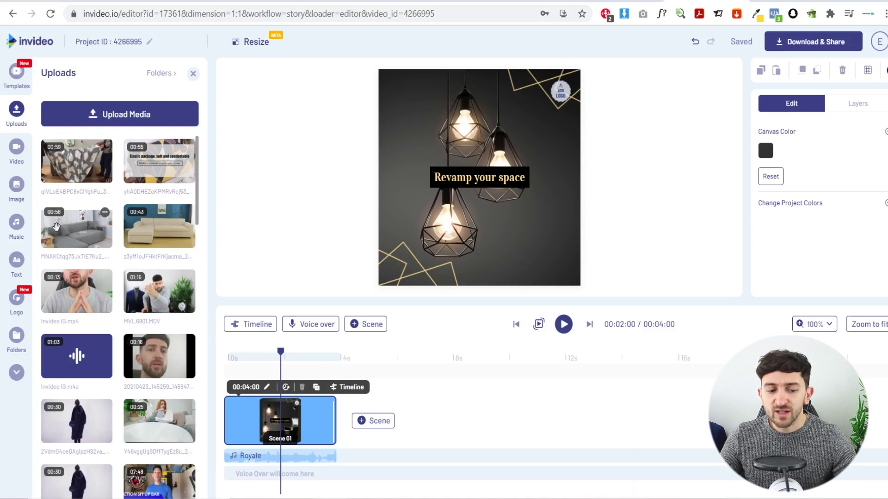
pyautogui.moveTo(106, 224); pyautogui.dragTo(466, 131)
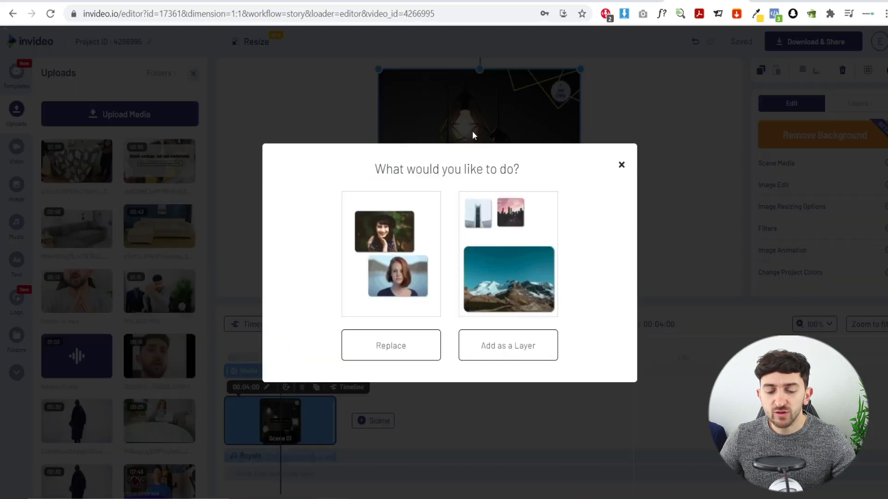
pyautogui.click(397, 348)
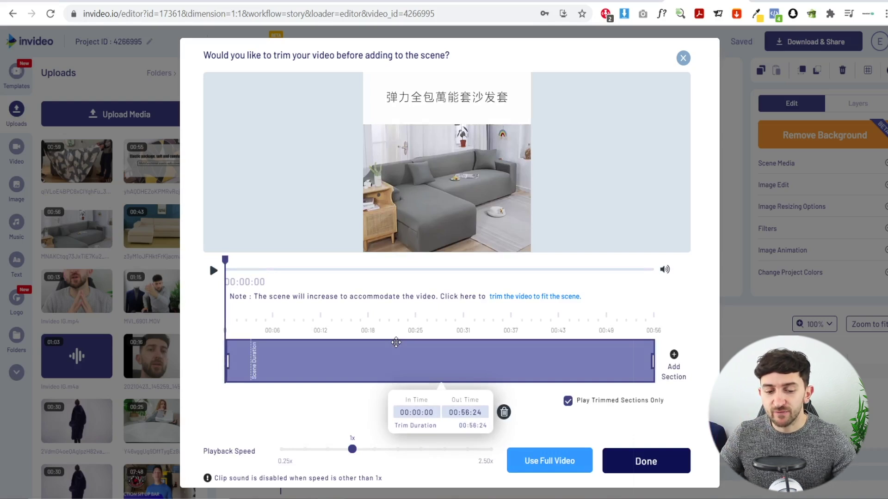
# Step: Find the shot of two people throwing the cover over the sofa and set the trim In Time to 00:23:20
pyautogui.moveTo(225, 260); pyautogui.dragTo(402, 262)
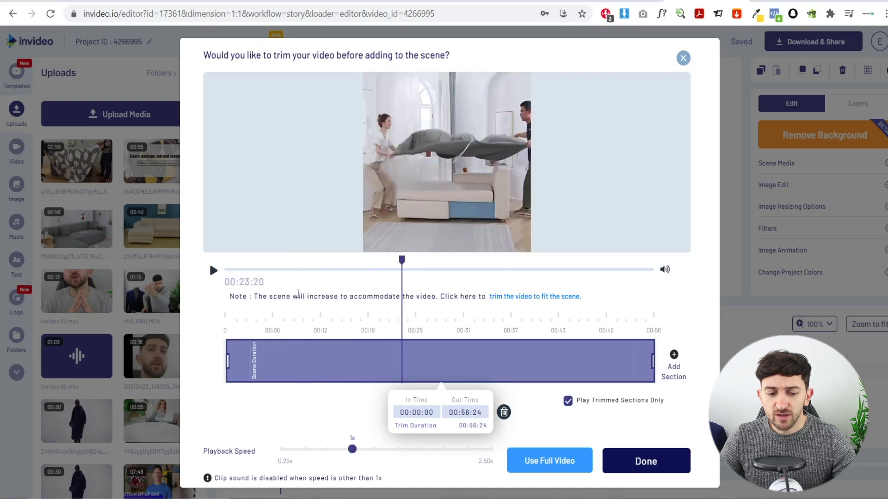
pyautogui.moveTo(227, 357); pyautogui.dragTo(401, 352)
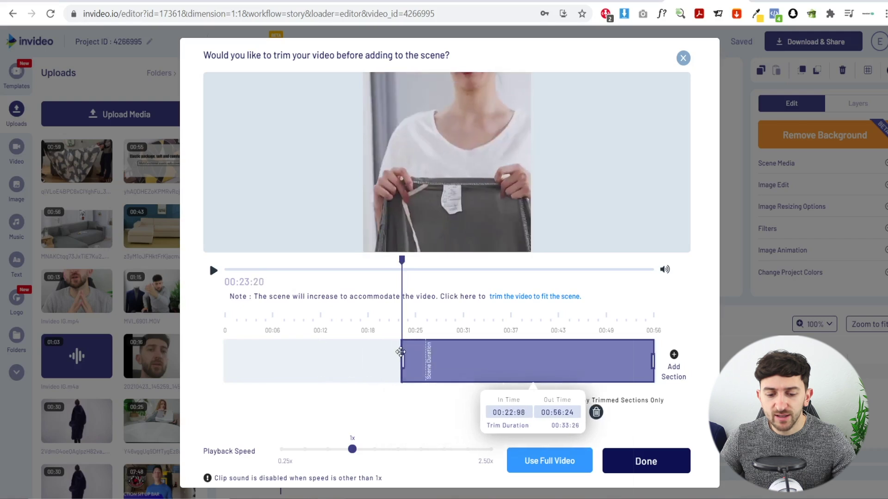
pyautogui.click(506, 412)
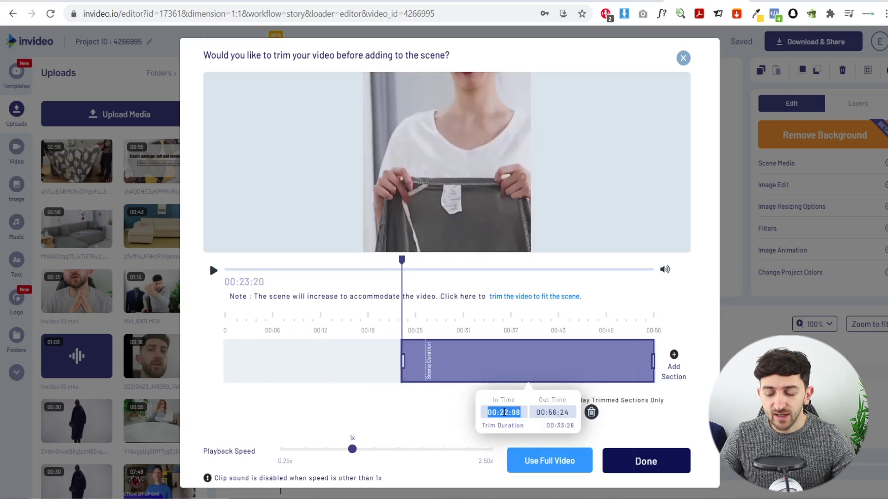
pyautogui.click(504, 413)
pyautogui.doubleClick(504, 412)
pyautogui.write('23')
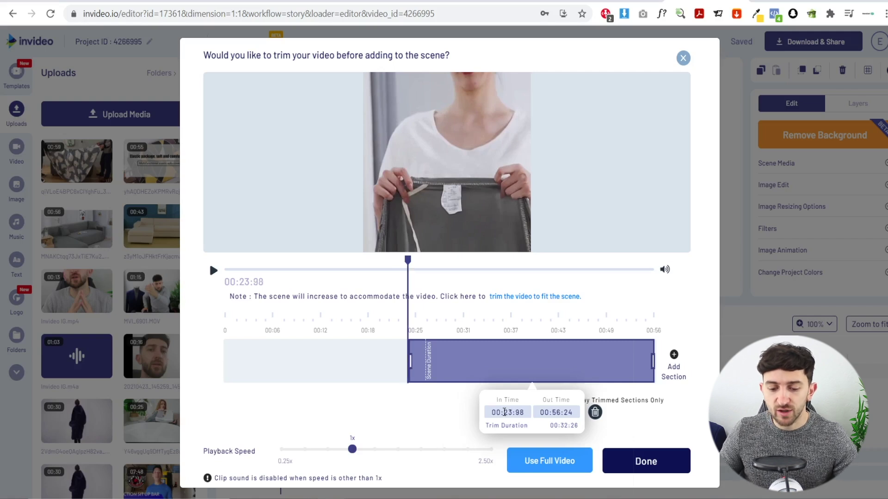
pyautogui.doubleClick(520, 414)
pyautogui.doubleClick(520, 414)
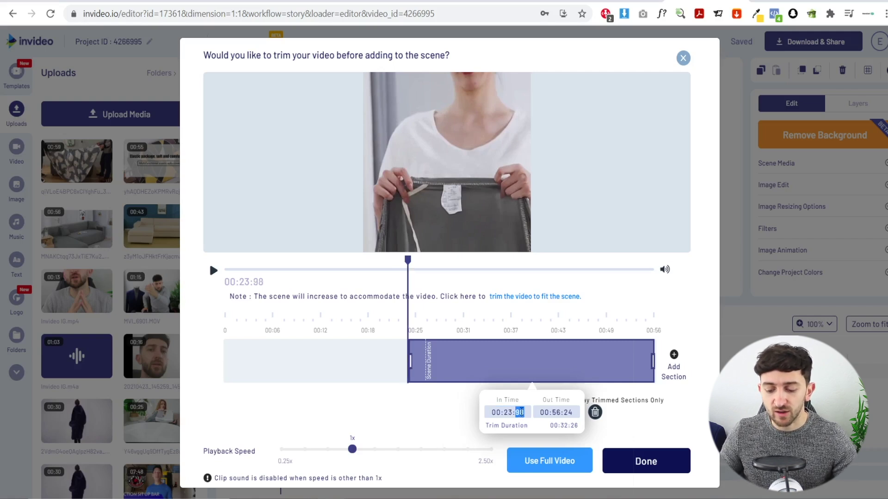
pyautogui.write('20')
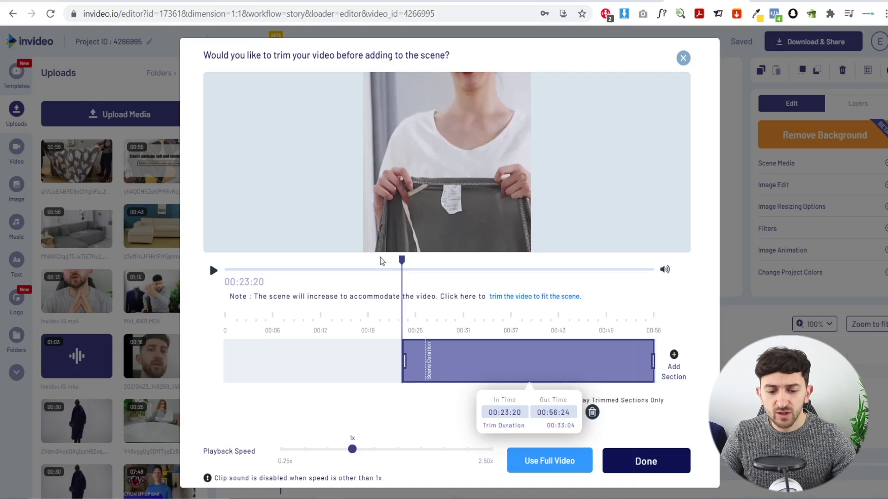
# Step: Set the trim Out Time to 00:24:80 and add the trimmed clip to the scene
pyautogui.click(404, 260)
pyautogui.moveTo(404, 260); pyautogui.dragTo(405, 260)
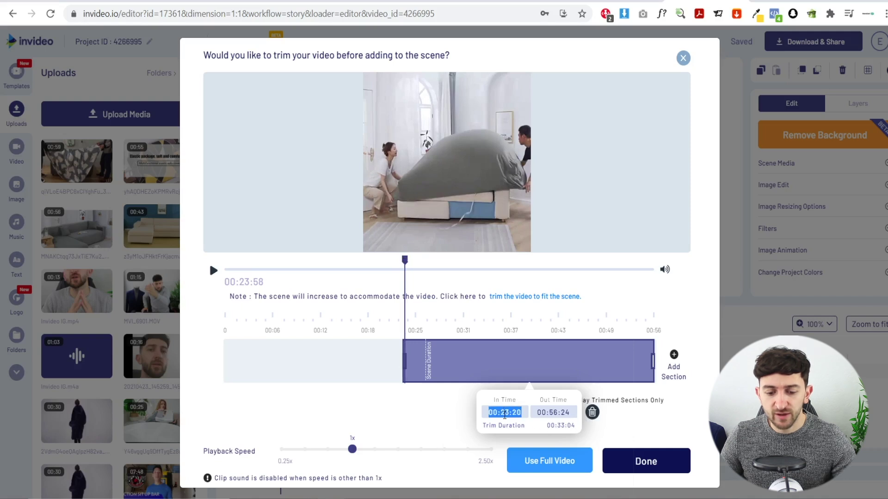
pyautogui.moveTo(405, 260); pyautogui.dragTo(414, 260)
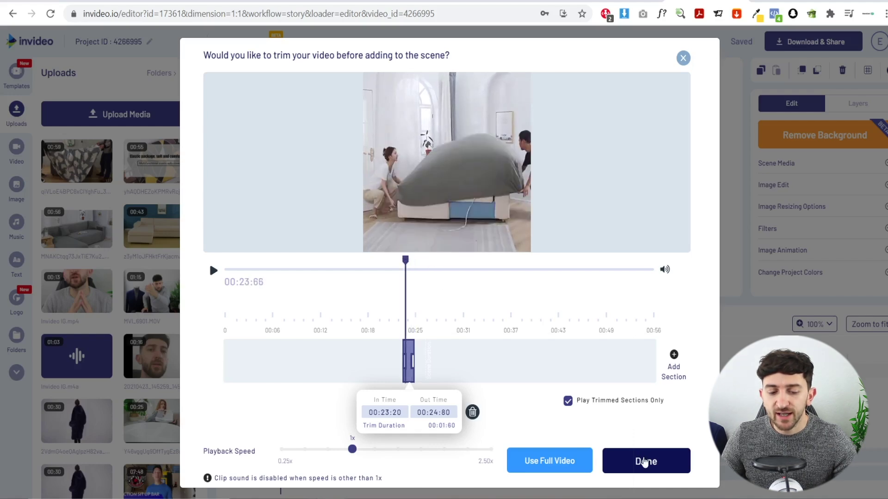
pyautogui.click(644, 462)
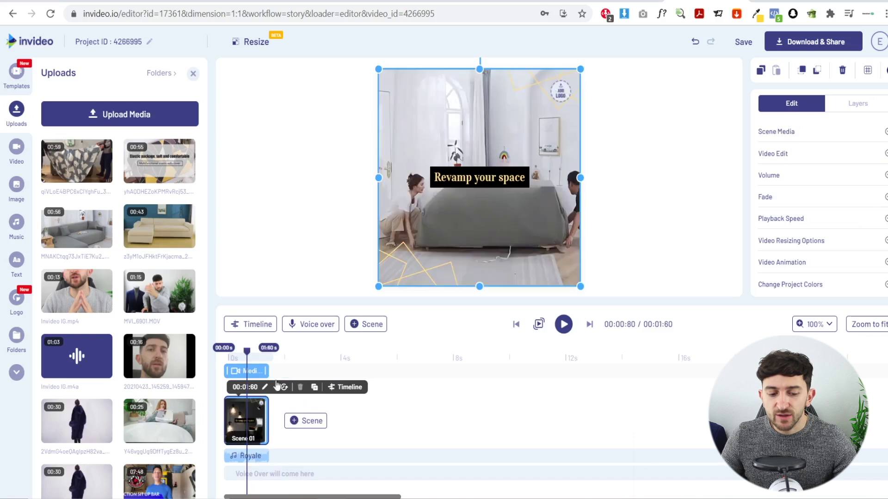
# Step: Check the start of the new clip and extend Scene 1 to 04:02 s in its layer timeline
pyautogui.click(247, 354)
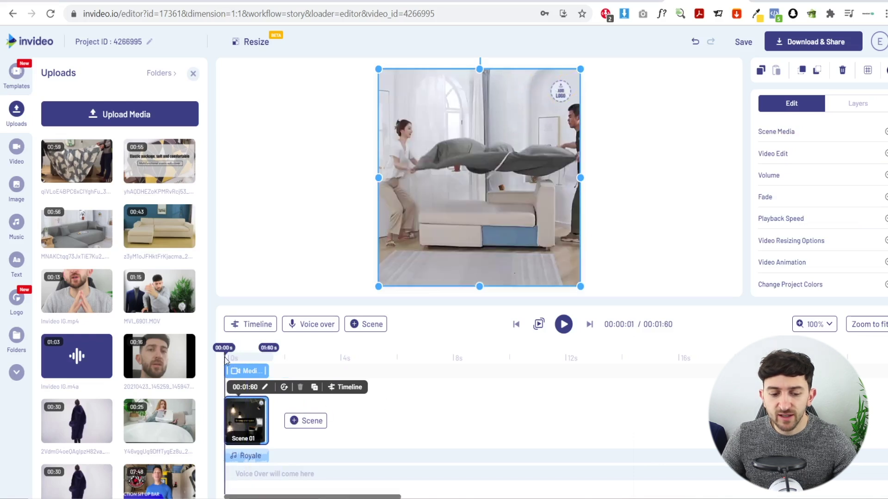
pyautogui.moveTo(253, 359)
pyautogui.mouseDown()
pyautogui.moveTo(276, 359)
pyautogui.moveTo(251, 361)
pyautogui.moveTo(243, 355)
pyautogui.moveTo(249, 353)
pyautogui.mouseUp()
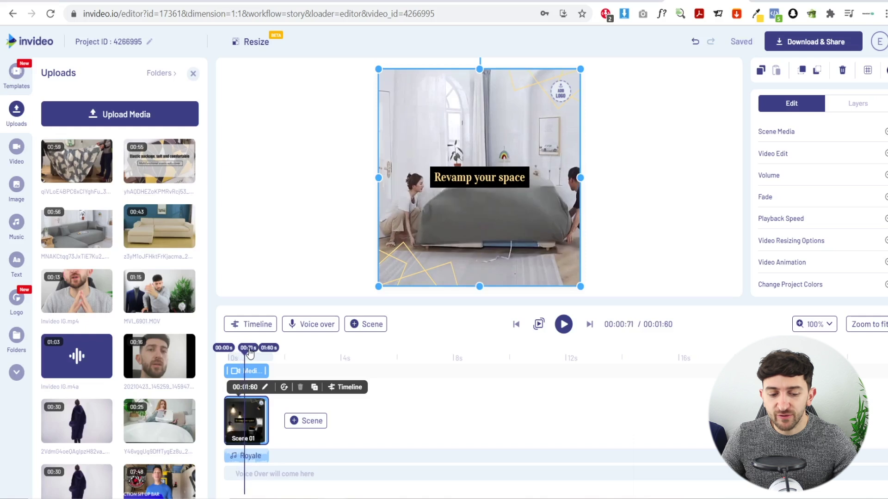
pyautogui.click(350, 387)
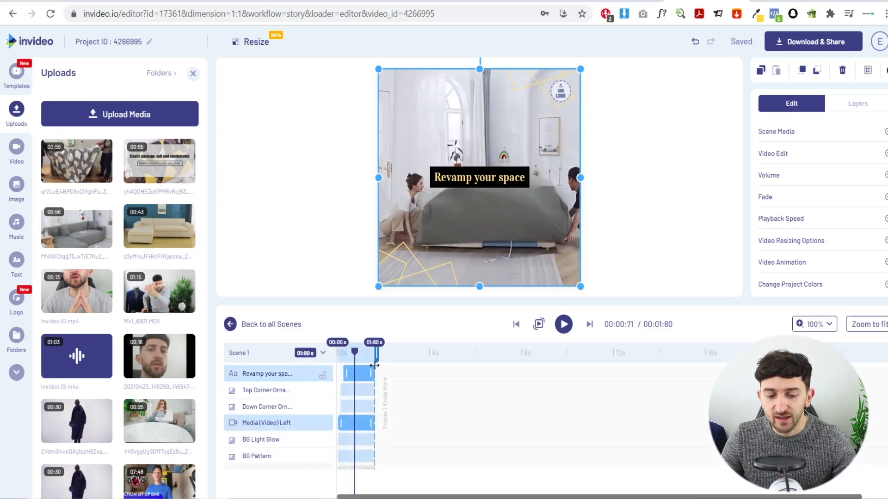
pyautogui.moveTo(375, 362); pyautogui.dragTo(432, 356)
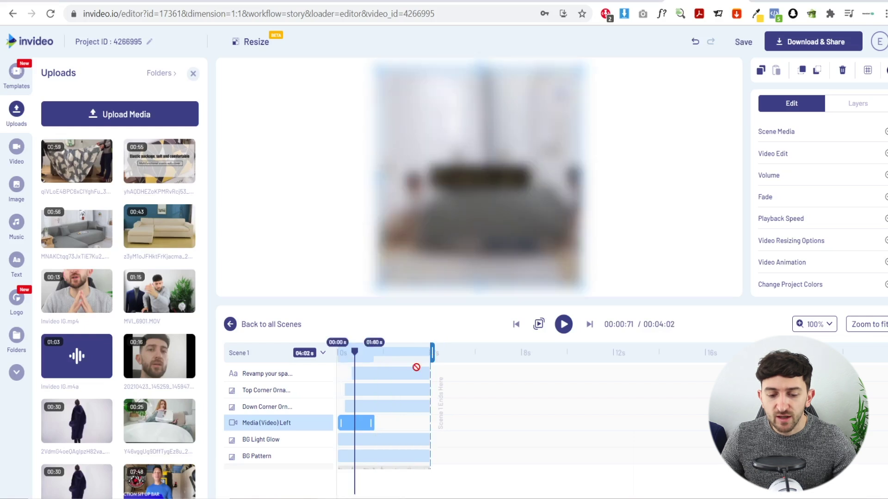
pyautogui.click(231, 325)
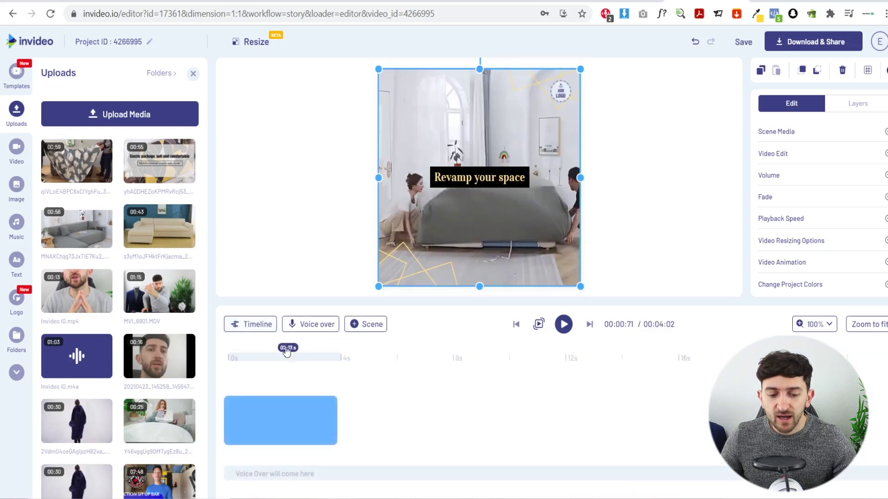
# Step: Add the same grey sofa video as a separate layer, trimmed to a 1.75-second section of the woman fitting the cover
pyautogui.moveTo(253, 360); pyautogui.dragTo(275, 347)
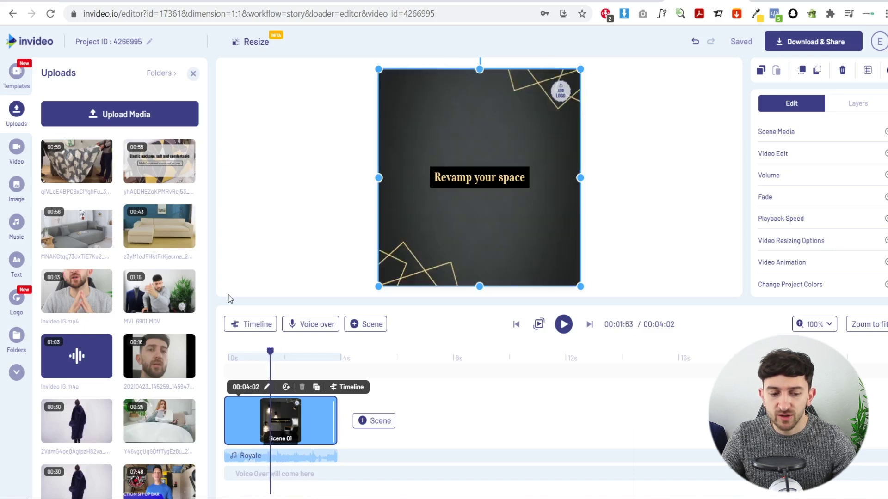
pyautogui.moveTo(70, 231); pyautogui.dragTo(443, 137)
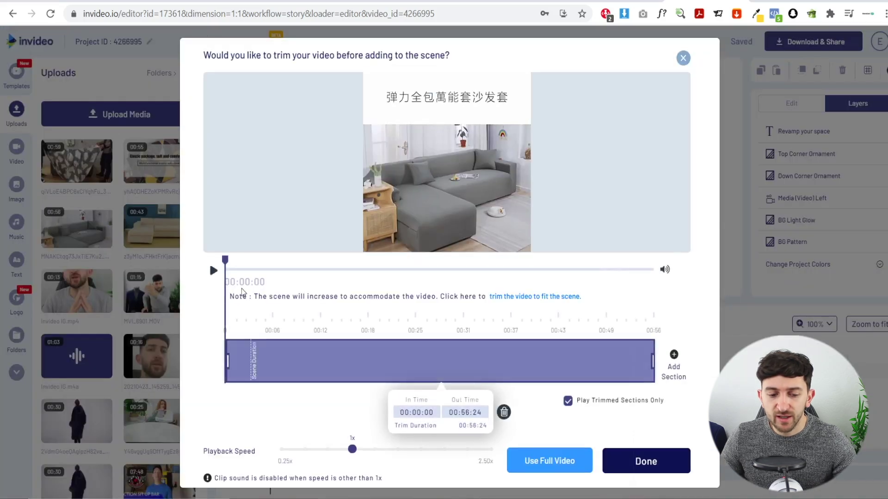
pyautogui.moveTo(224, 259); pyautogui.dragTo(590, 247)
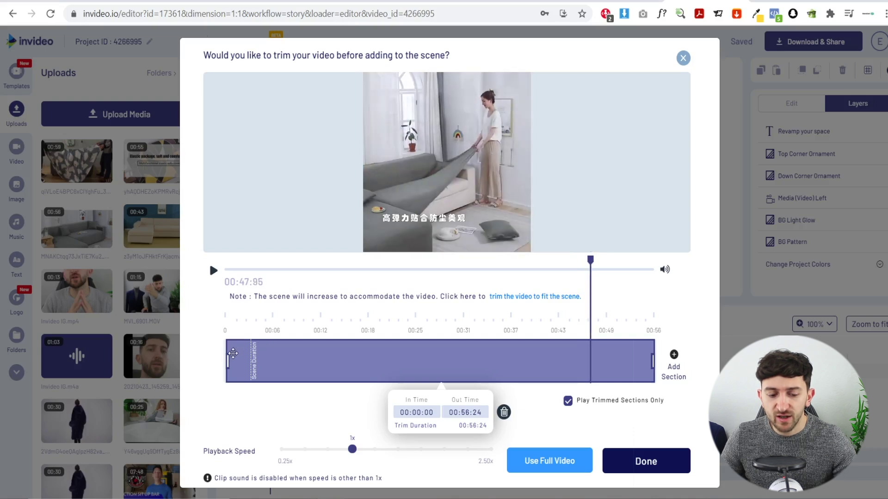
pyautogui.moveTo(227, 358); pyautogui.dragTo(622, 360)
pyautogui.moveTo(591, 259); pyautogui.dragTo(603, 254)
pyautogui.click(652, 460)
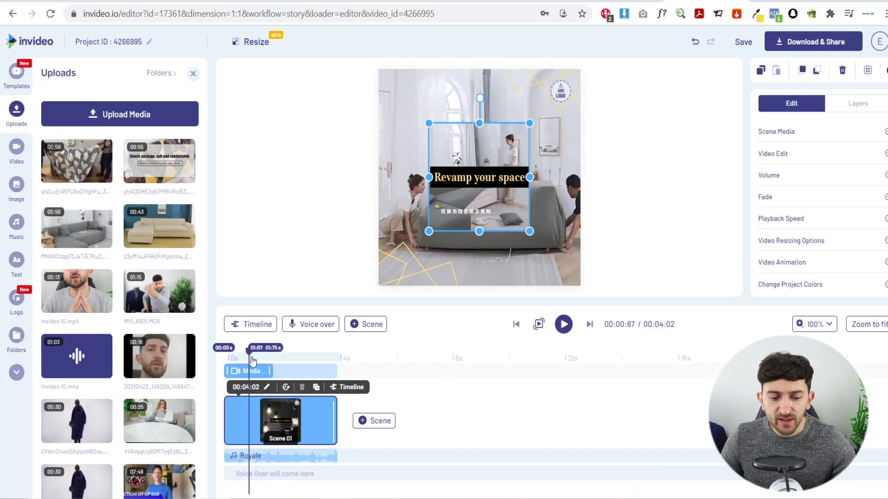
# Step: Move the second sofa clip to start at 01:65 s and enlarge it to fill the whole square canvas
pyautogui.moveTo(248, 355); pyautogui.dragTo(287, 365)
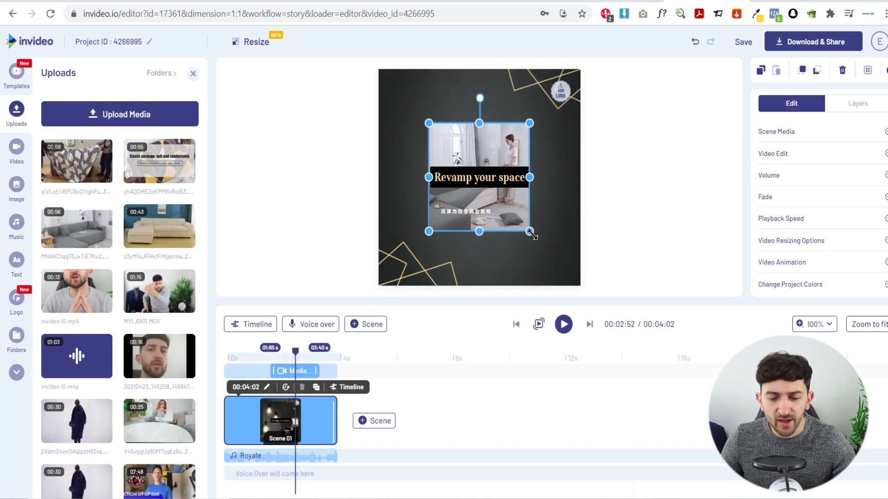
pyautogui.moveTo(530, 231); pyautogui.dragTo(589, 277)
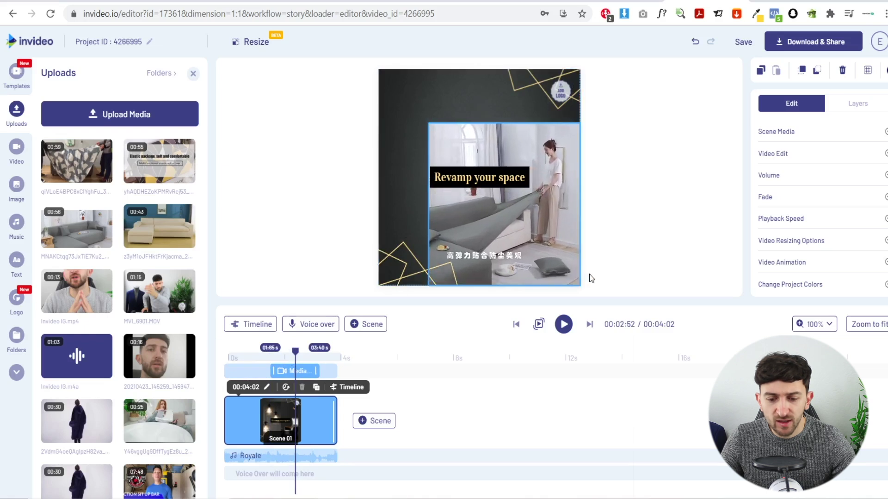
pyautogui.moveTo(430, 123); pyautogui.dragTo(380, 67)
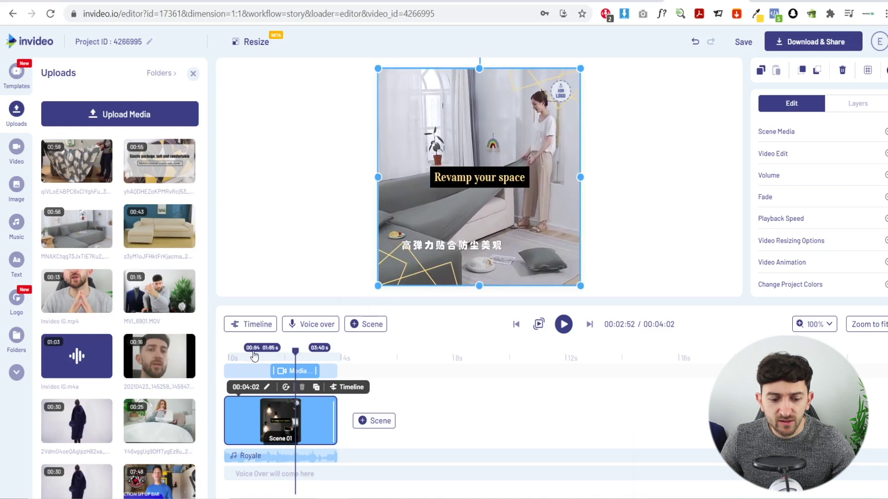
# Step: Shorten Scene 1 to 03:38 s so that it ends with the second sofa clip
pyautogui.moveTo(296, 358); pyautogui.dragTo(317, 360)
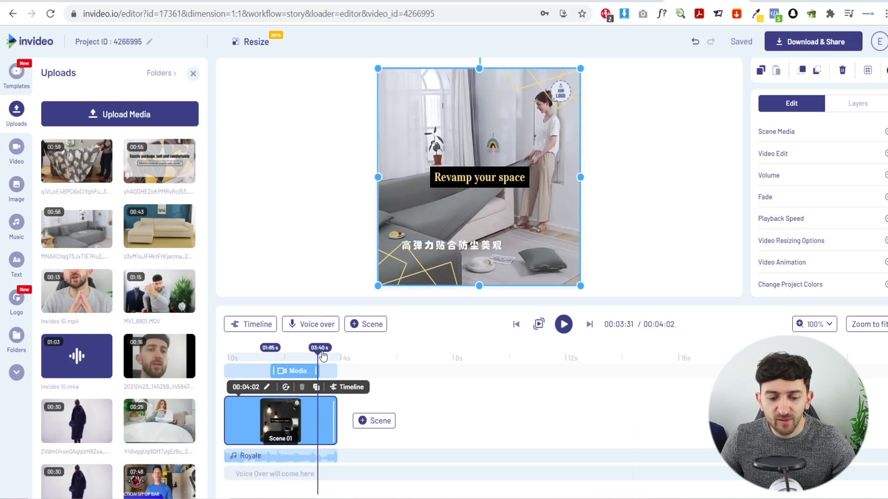
pyautogui.moveTo(319, 353); pyautogui.dragTo(325, 354)
pyautogui.click(352, 387)
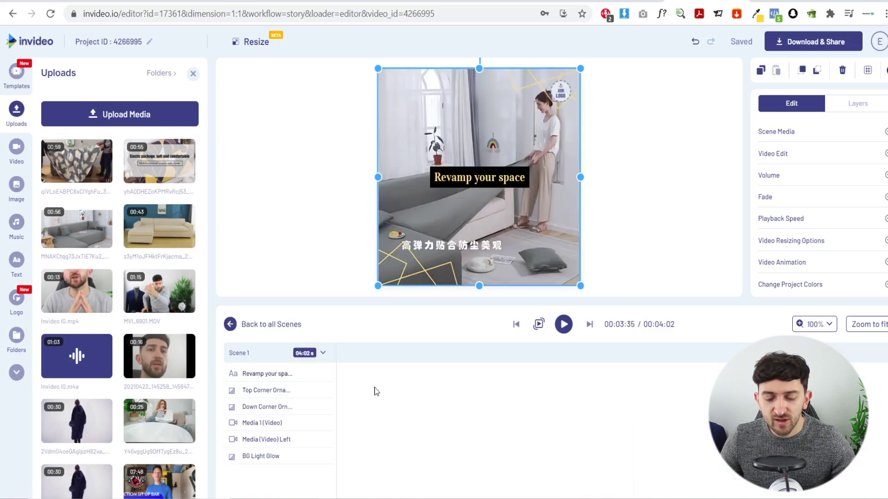
pyautogui.moveTo(431, 352); pyautogui.dragTo(415, 353)
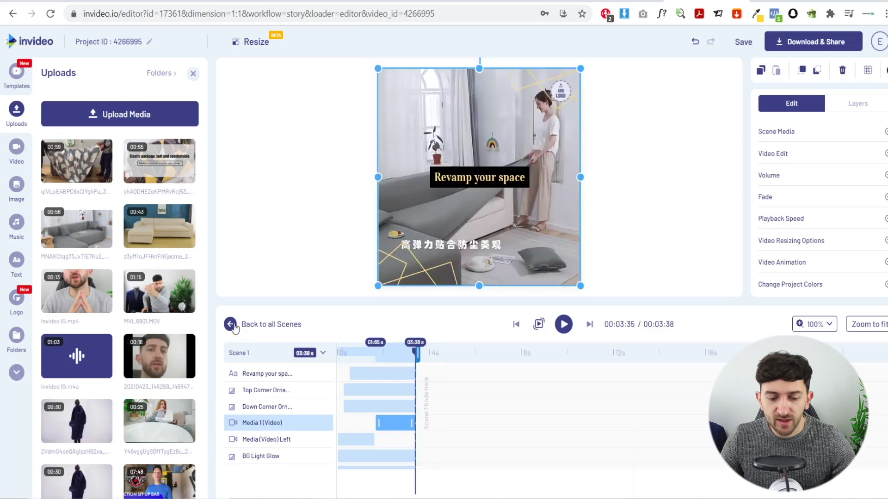
pyautogui.click(231, 325)
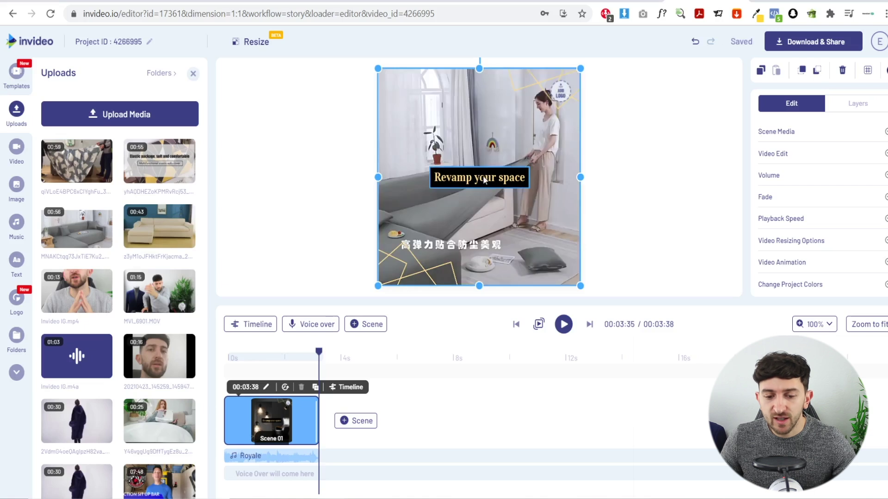
# Step: Change the font of the "Revamp your space" text to Montserrat Extra Bold
pyautogui.click(484, 181)
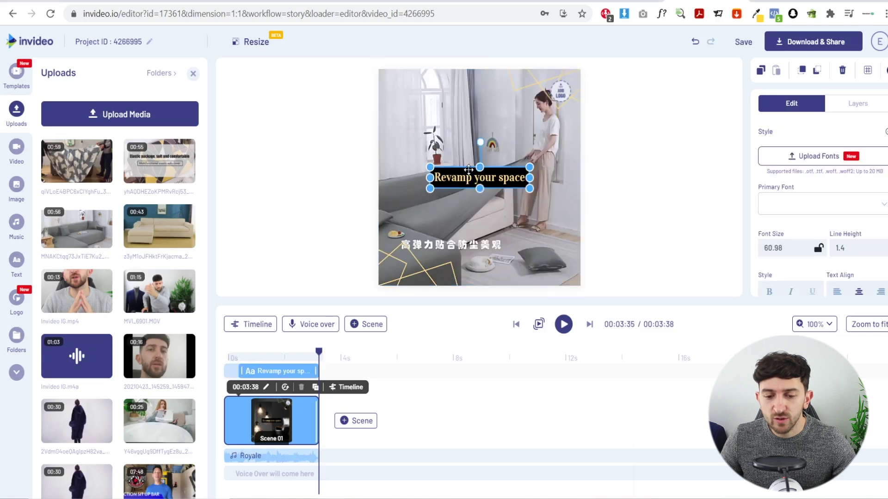
pyautogui.click(856, 204)
pyautogui.write('mon')
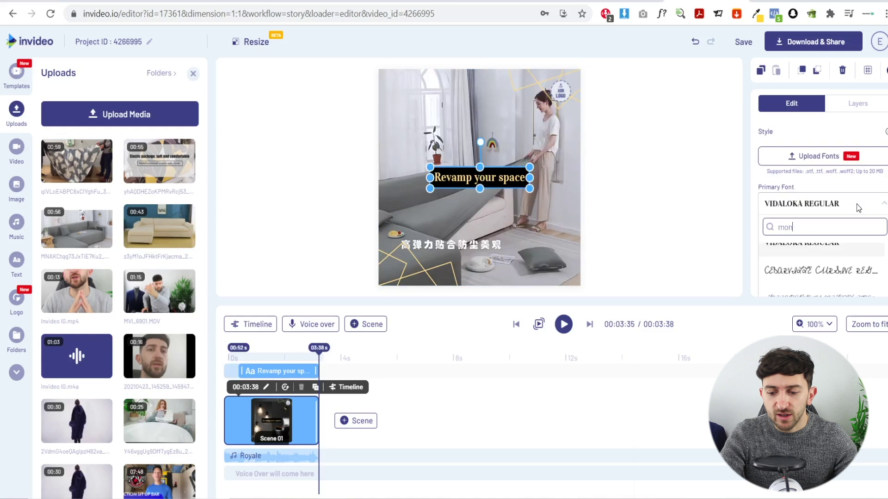
pyautogui.write('ts')
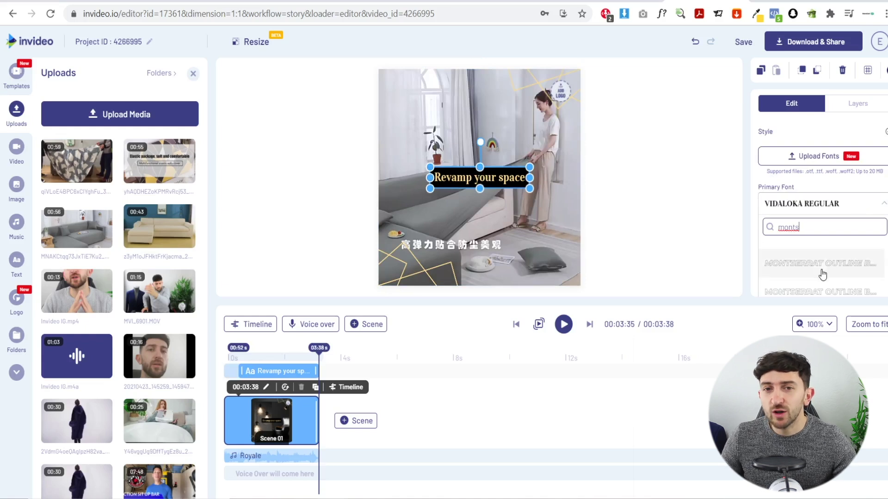
pyautogui.scroll(-3, 822, 275)
pyautogui.scroll(10, 840, 233)
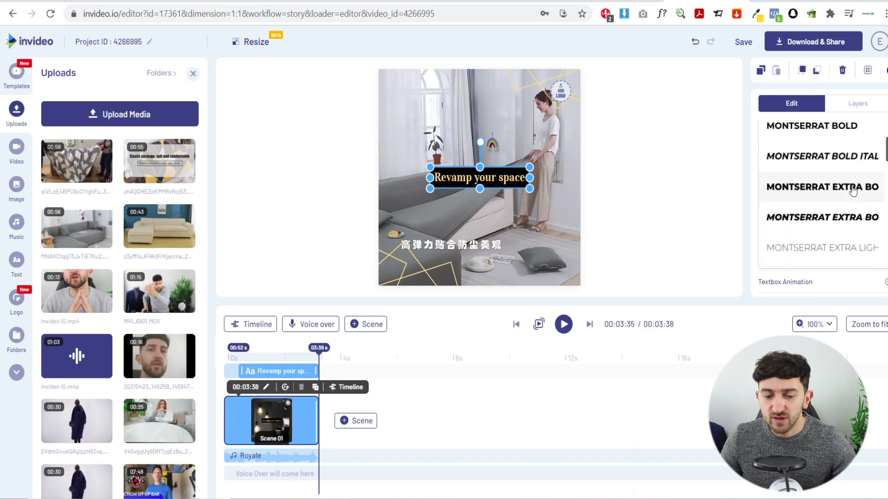
pyautogui.click(853, 191)
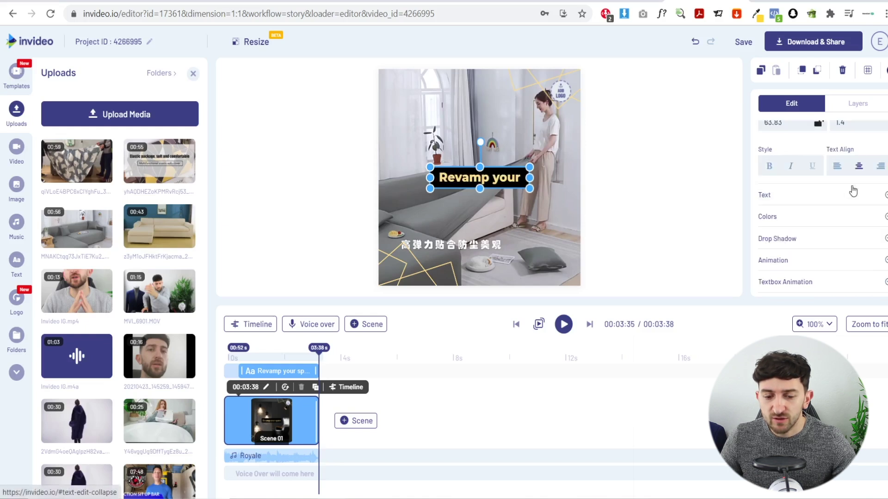
# Step: Sample a yellow with the colour picker and set the headline text's box colour to #ffd73a
pyautogui.click(756, 14)
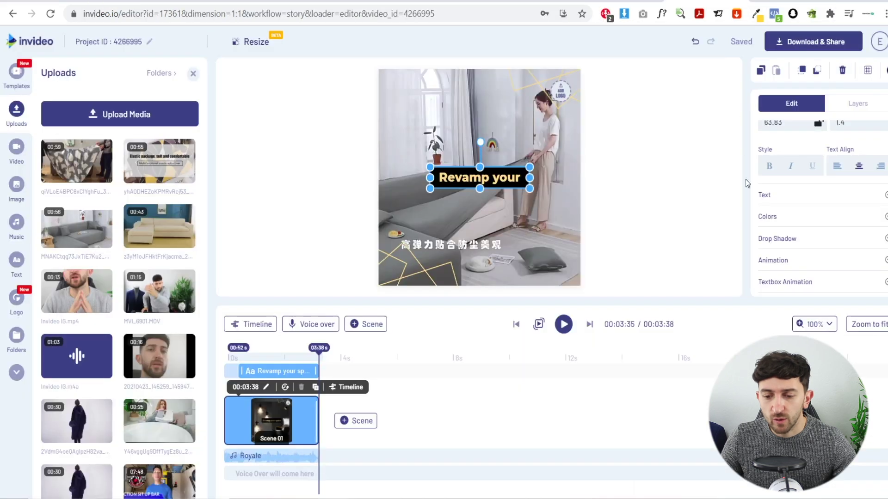
pyautogui.click(775, 222)
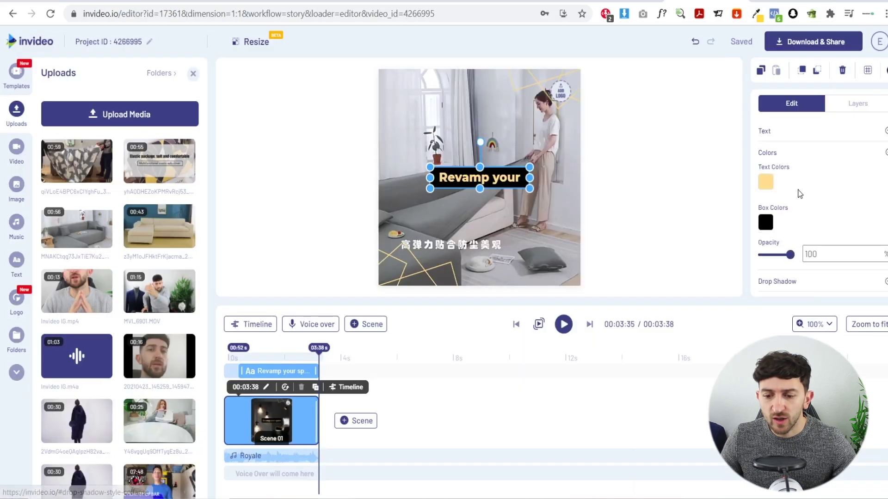
pyautogui.click(766, 205)
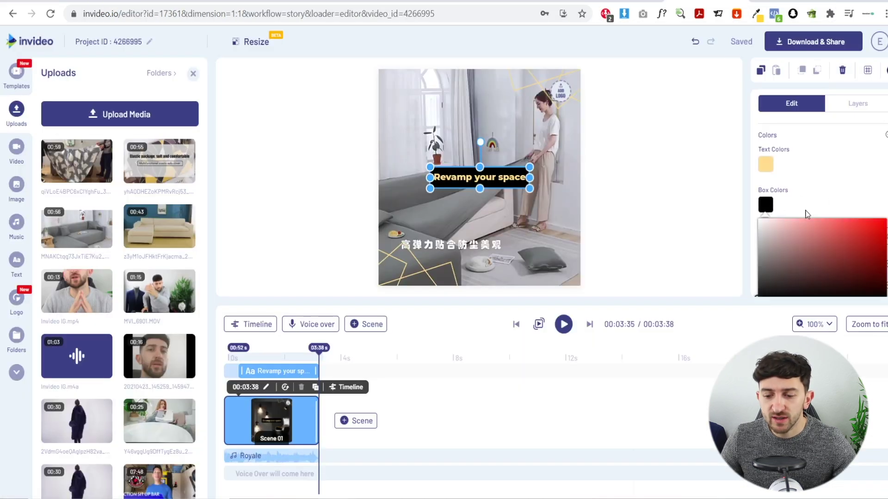
pyautogui.hotkey('ctrl', 'v')
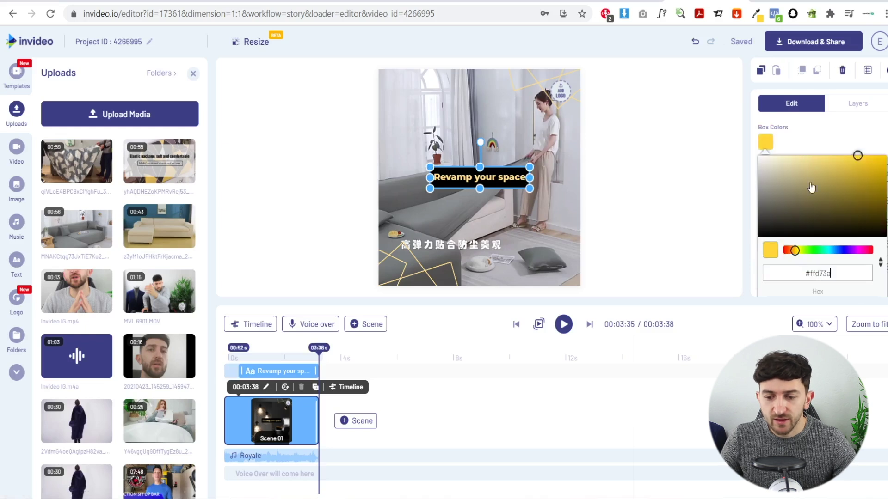
# Step: Set the headline's text colour to black and change its wording to "TURN ANY SOFA BRAND NEW WITHIN SECONDS?!"
pyautogui.click(809, 130)
pyautogui.scroll(1, 795, 151)
pyautogui.click(767, 179)
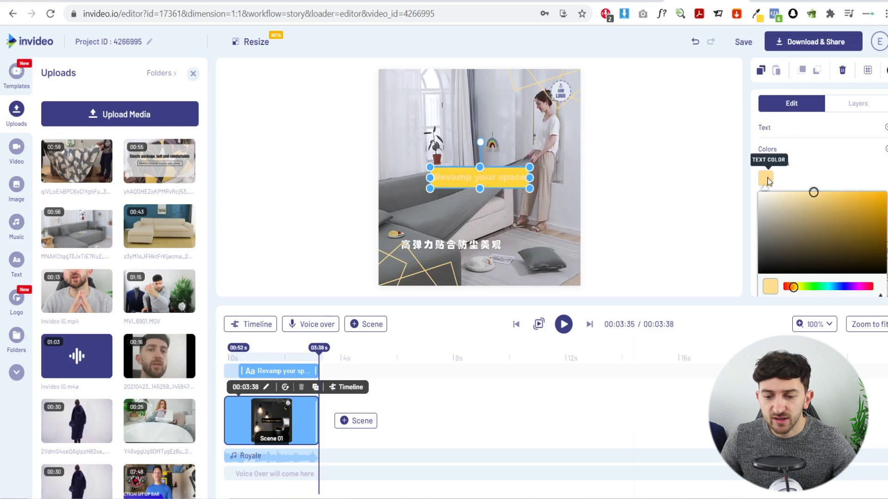
pyautogui.click(789, 253)
pyautogui.click(637, 243)
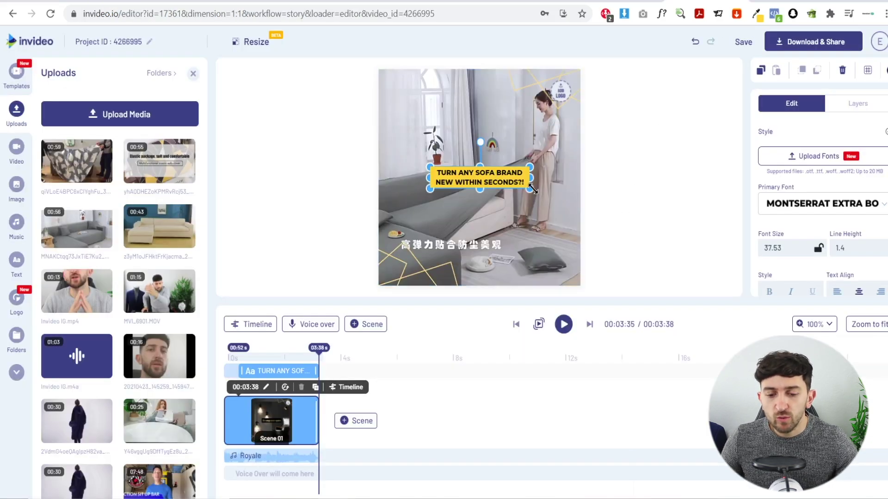
# Step: Enlarge the yellow headline box and move it to the lower centre of the canvas
pyautogui.moveTo(544, 197); pyautogui.dragTo(586, 220)
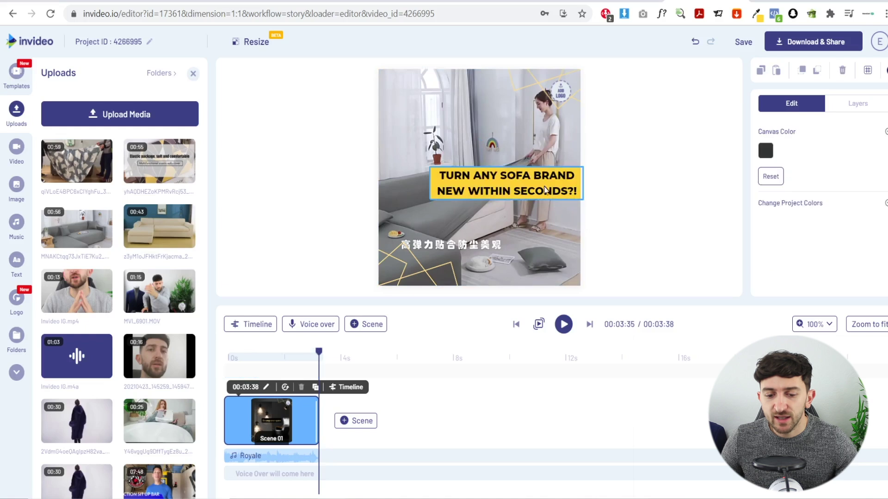
pyautogui.moveTo(544, 180); pyautogui.dragTo(541, 238)
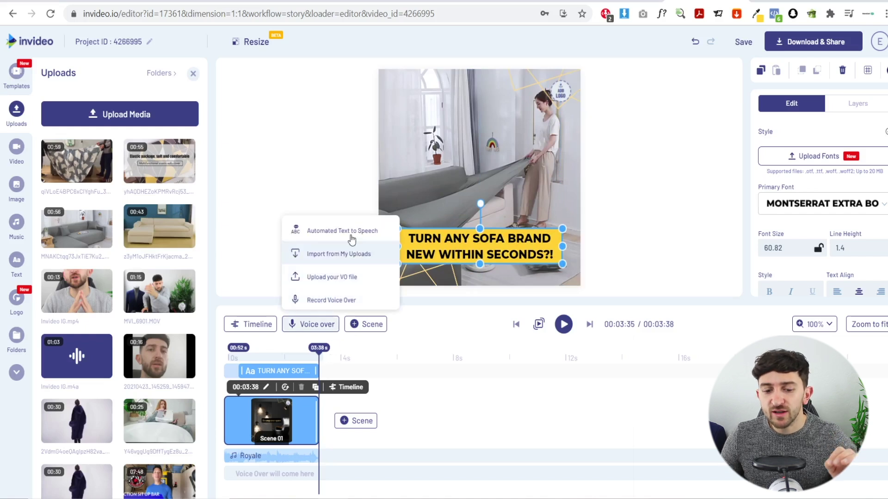
pyautogui.click(294, 174)
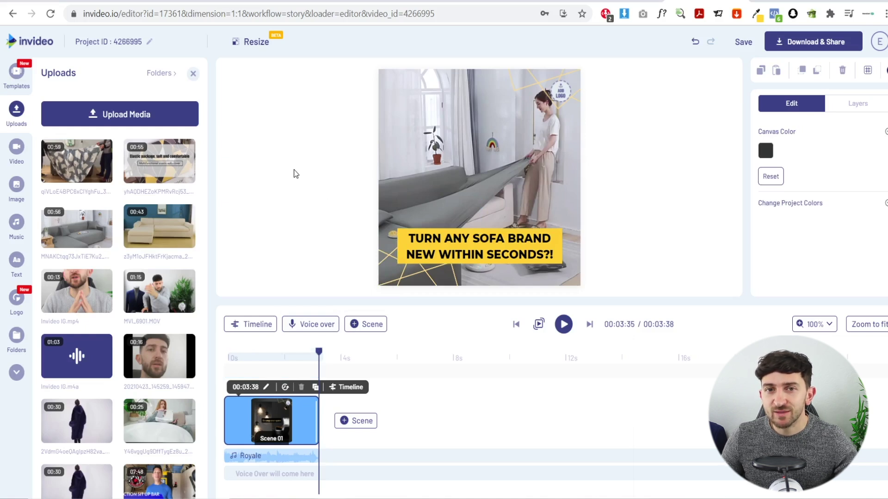
# Step: Check the audio volume settings of both sofa clips in Scene 1
pyautogui.moveTo(321, 352); pyautogui.dragTo(245, 359)
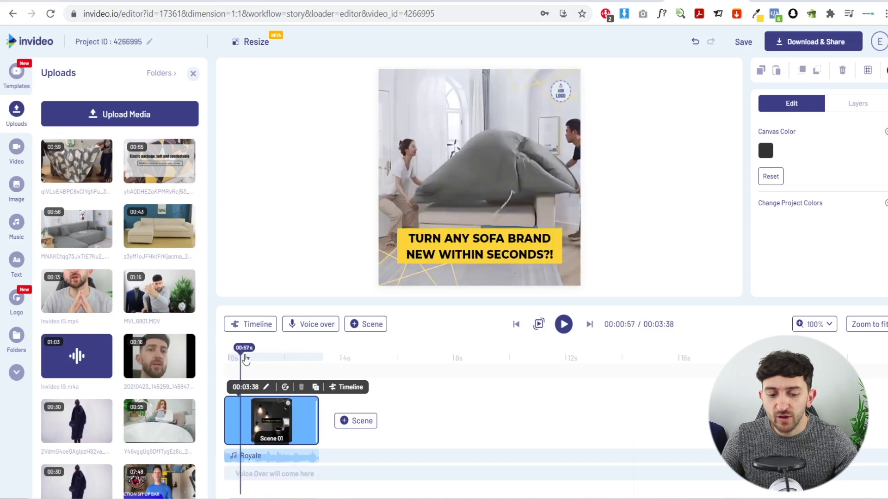
pyautogui.click(431, 139)
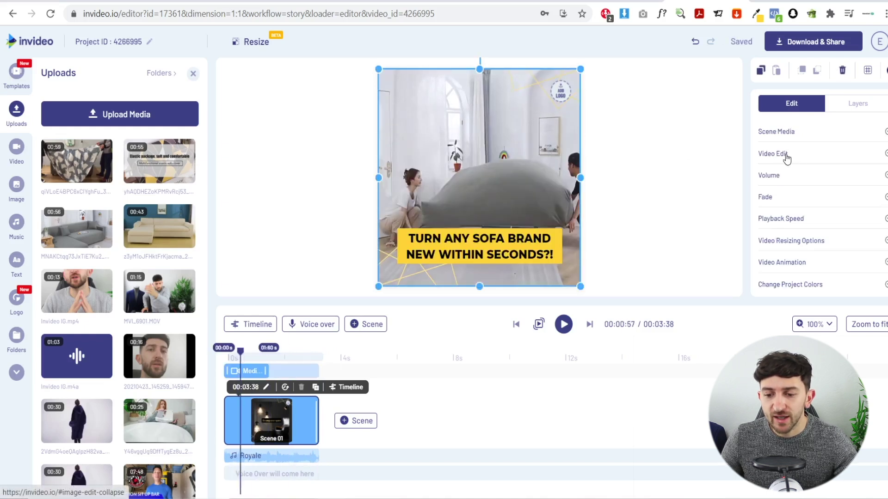
pyautogui.click(780, 177)
pyautogui.scroll(-1, 789, 212)
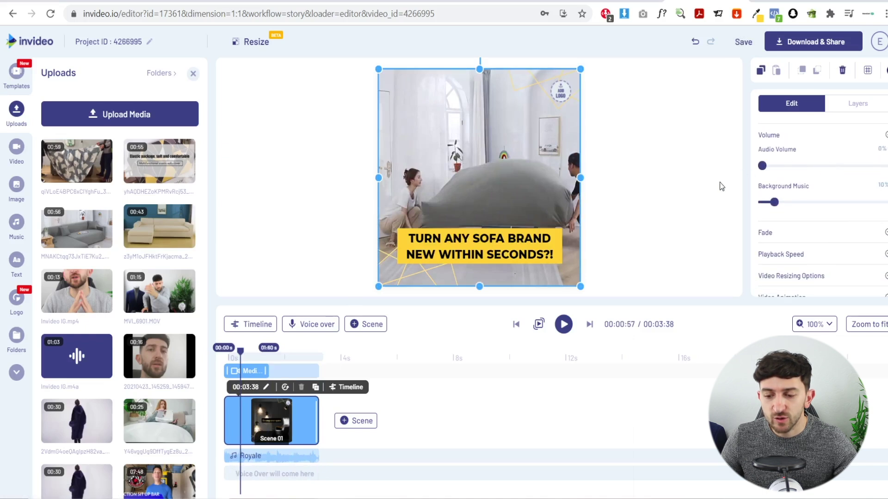
pyautogui.click(687, 213)
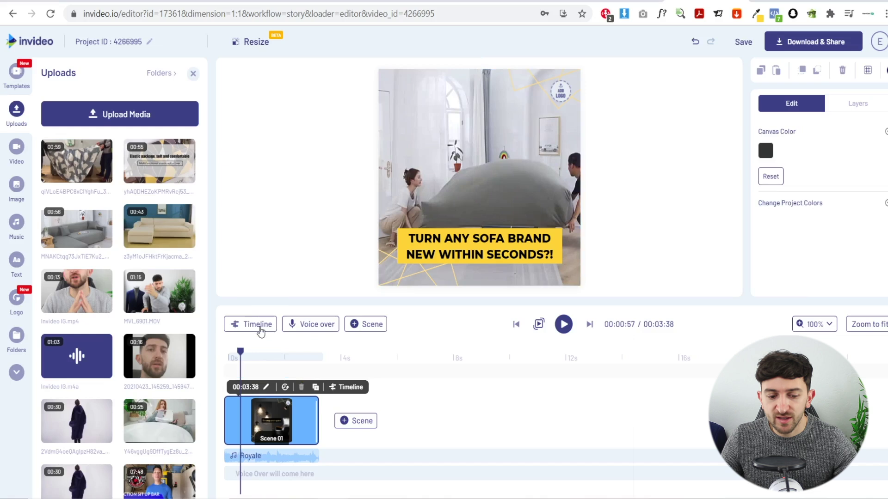
pyautogui.moveTo(240, 351); pyautogui.dragTo(292, 357)
pyautogui.click(476, 148)
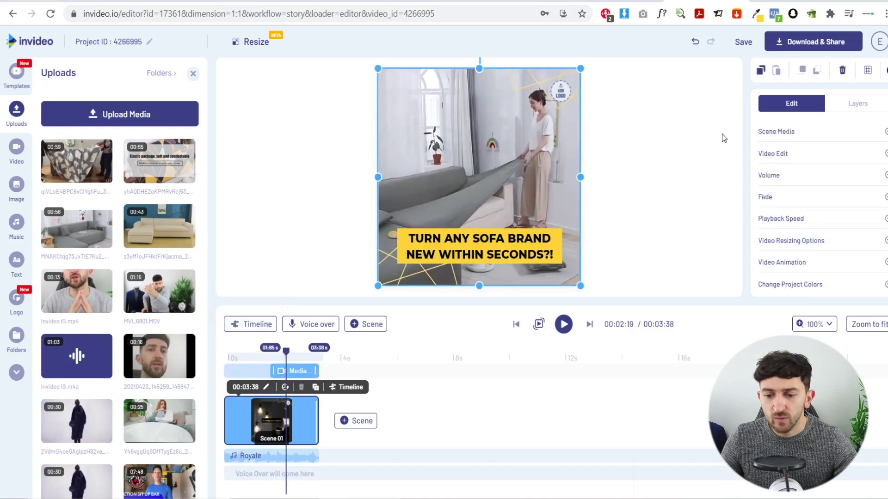
pyautogui.click(795, 172)
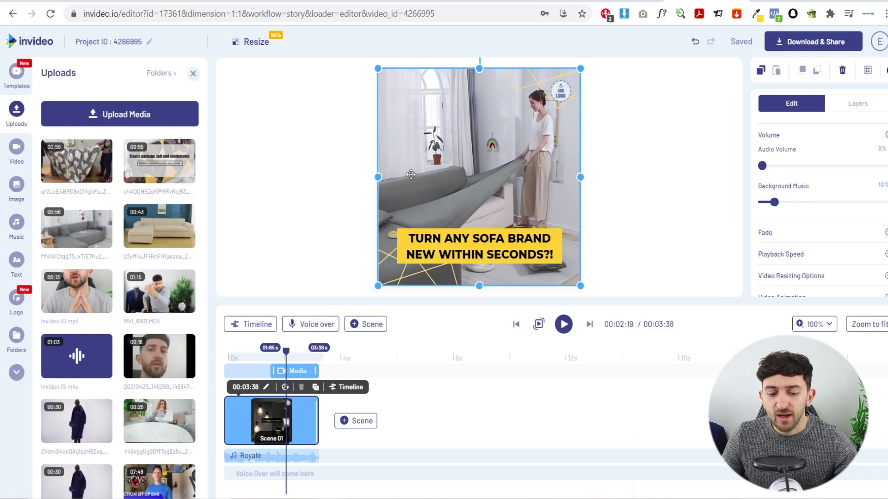
# Step: Play Scene 1 from the beginning and inspect the cut between the two sofa clips
pyautogui.moveTo(285, 355); pyautogui.dragTo(213, 350)
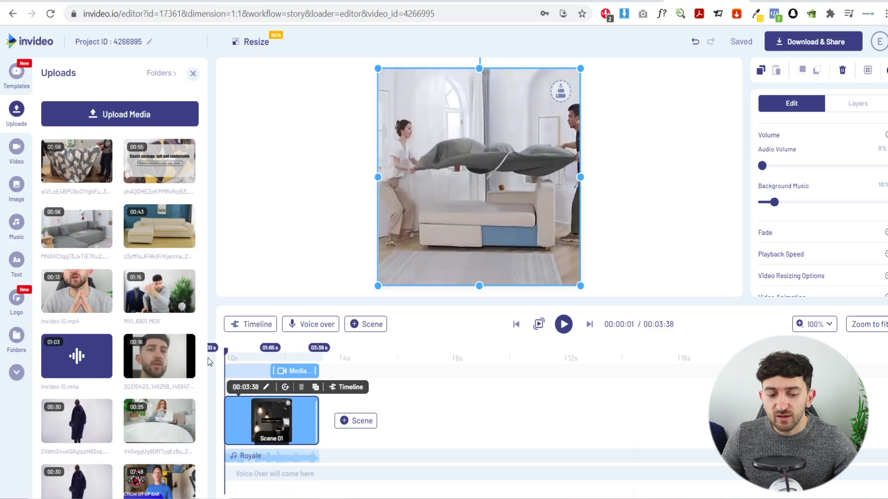
pyautogui.click(563, 325)
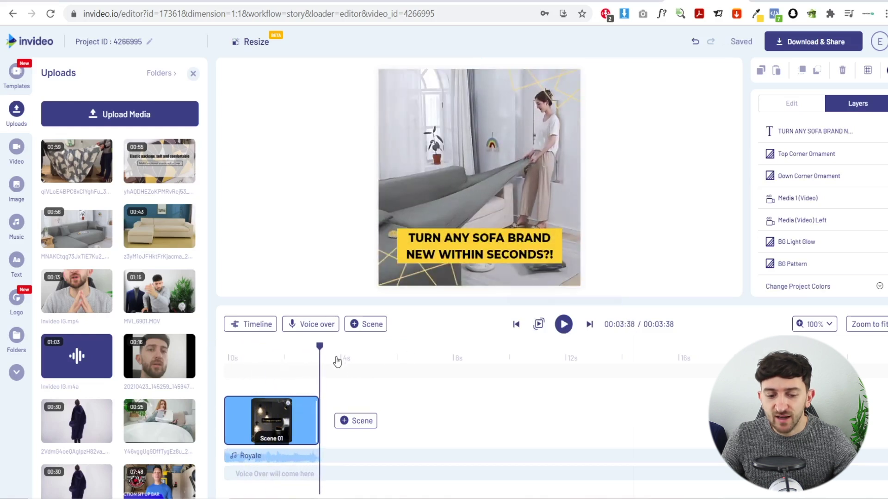
pyautogui.moveTo(319, 351); pyautogui.dragTo(270, 354)
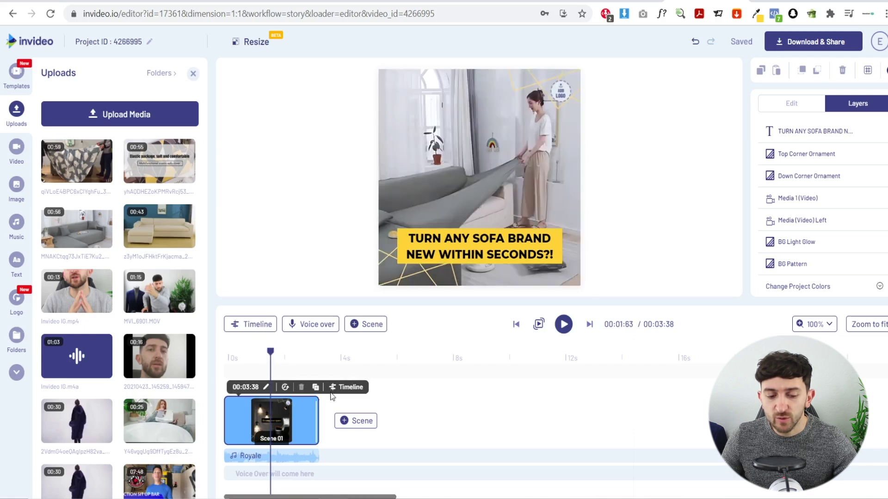
# Step: In Scene 1's layer timeline, set the second sofa clip's start to 01:60 s so it meets the first clip's end
pyautogui.click(342, 387)
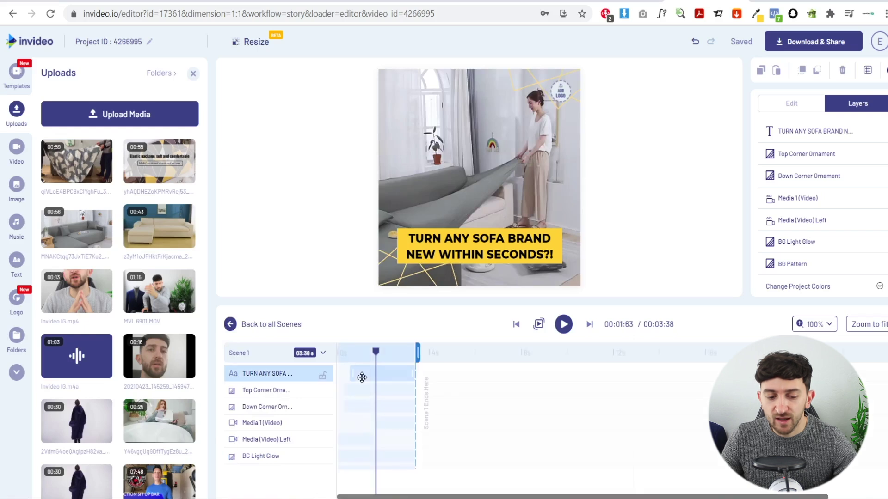
pyautogui.click(379, 424)
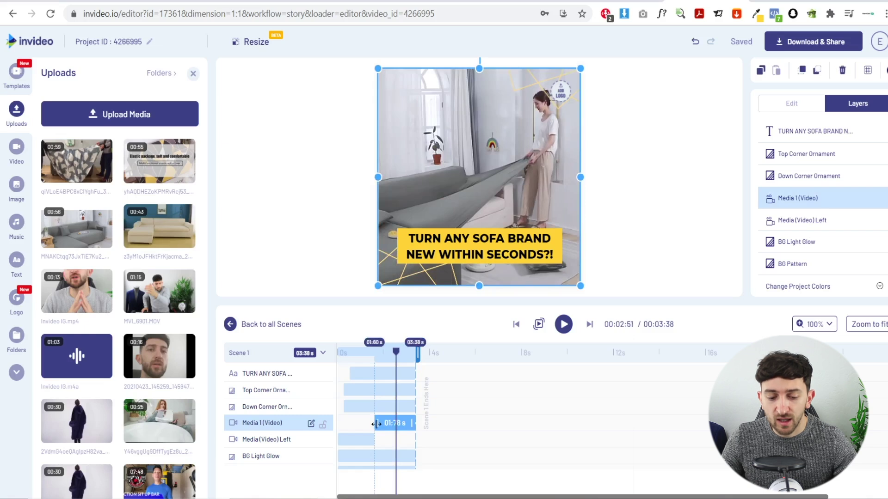
pyautogui.click(287, 441)
pyautogui.click(382, 418)
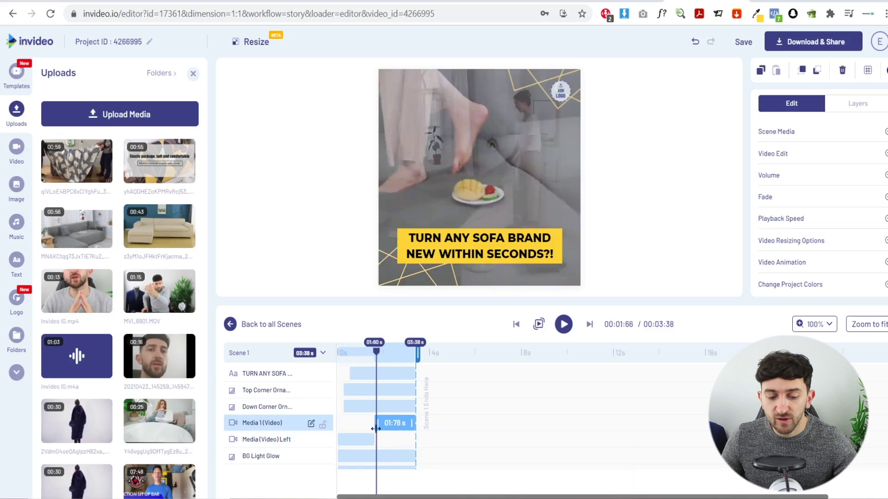
pyautogui.moveTo(377, 354)
pyautogui.mouseDown()
pyautogui.moveTo(391, 354)
pyautogui.moveTo(366, 359)
pyautogui.moveTo(388, 364)
pyautogui.mouseUp()
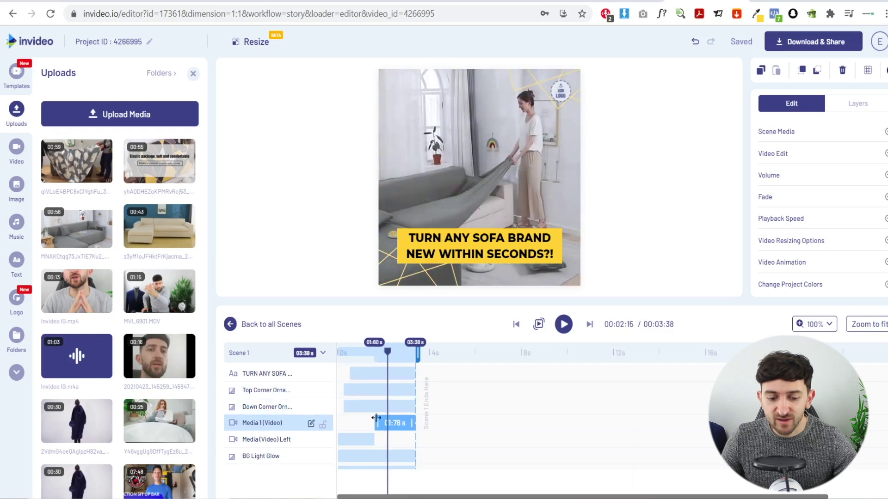
pyautogui.moveTo(376, 423)
pyautogui.mouseDown()
pyautogui.moveTo(386, 421)
pyautogui.moveTo(375, 422)
pyautogui.mouseUp()
# Step: Shorten Scene 1 to 02:82 s and play the scene from the start
pyautogui.moveTo(419, 352); pyautogui.dragTo(405, 353)
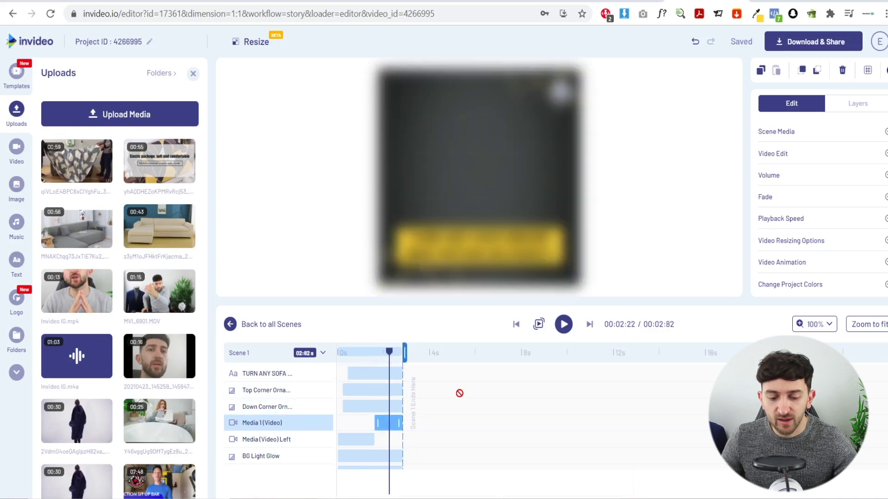
pyautogui.click(231, 325)
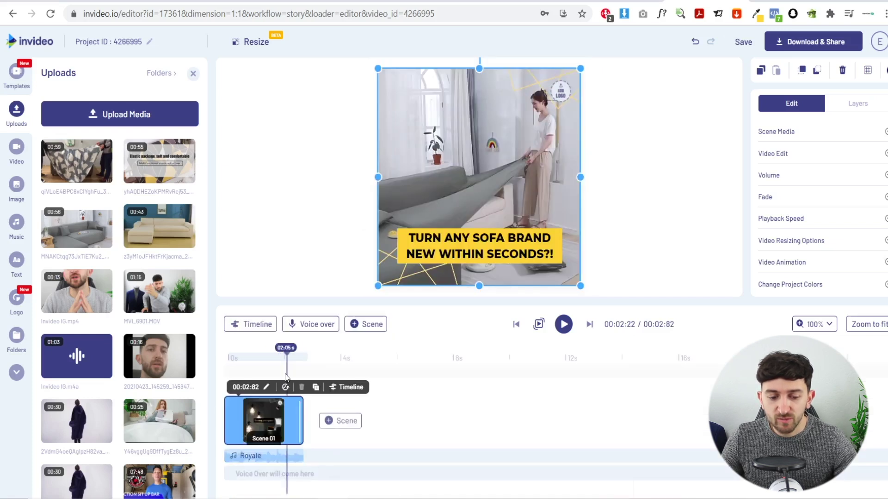
pyautogui.moveTo(283, 351); pyautogui.dragTo(211, 361)
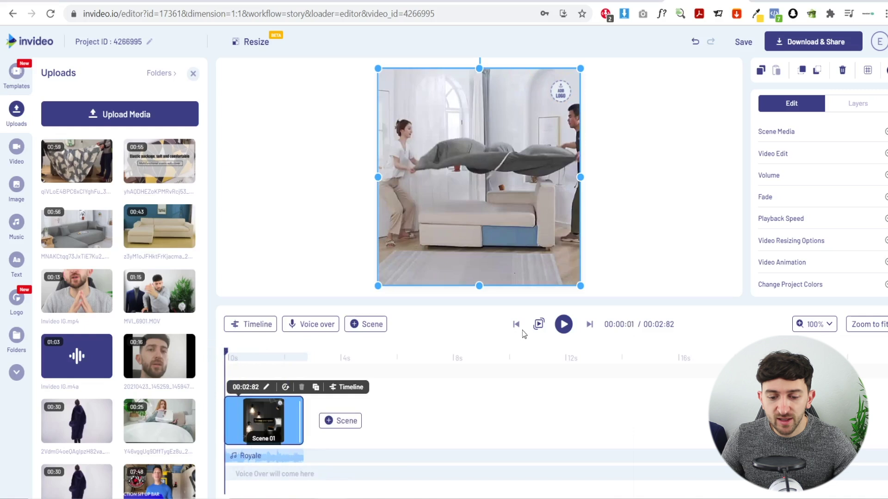
pyautogui.click(563, 324)
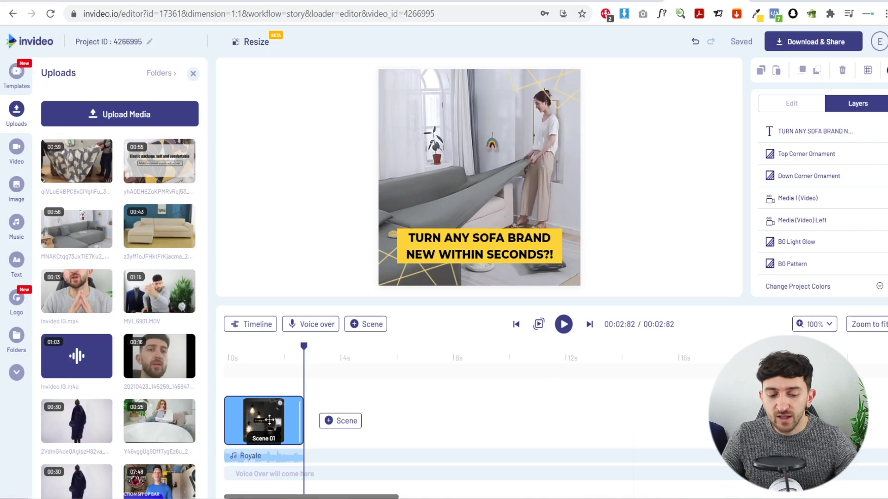
# Step: Duplicate Scene 1 to make Scene 2 and go to the beginning of the duplicate
pyautogui.click(284, 409)
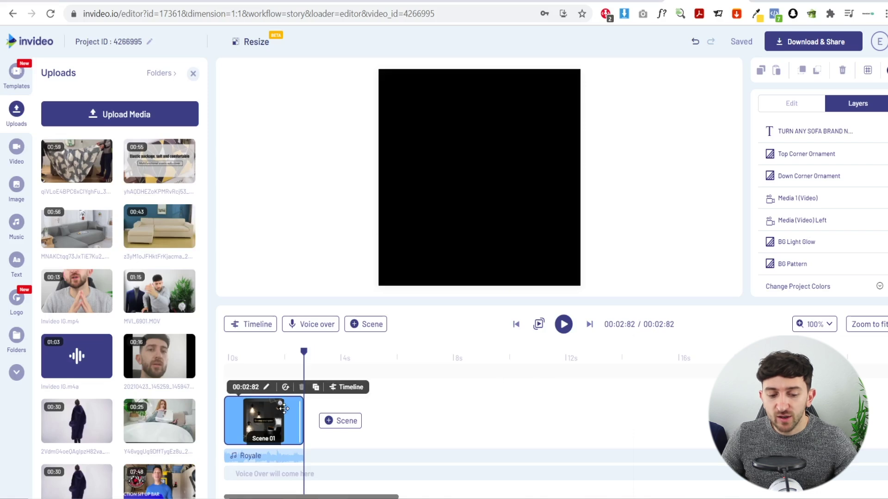
pyautogui.click(316, 387)
pyautogui.click(482, 299)
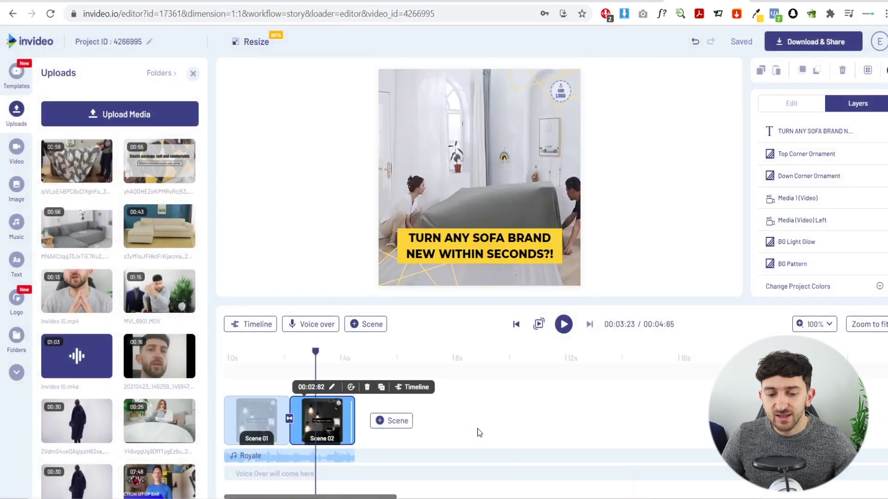
pyautogui.click(323, 355)
pyautogui.moveTo(323, 355)
pyautogui.mouseDown()
pyautogui.moveTo(339, 356)
pyautogui.moveTo(312, 365)
pyautogui.mouseUp()
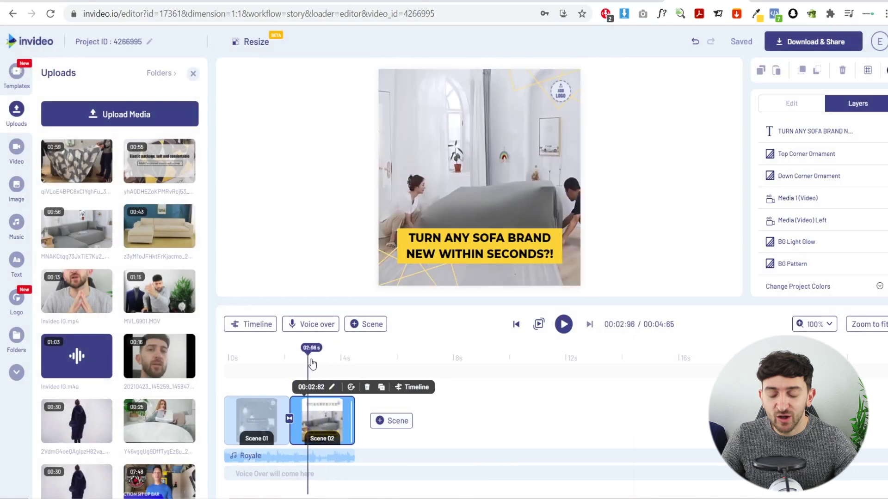
pyautogui.hotkey('ctrl', 'z')
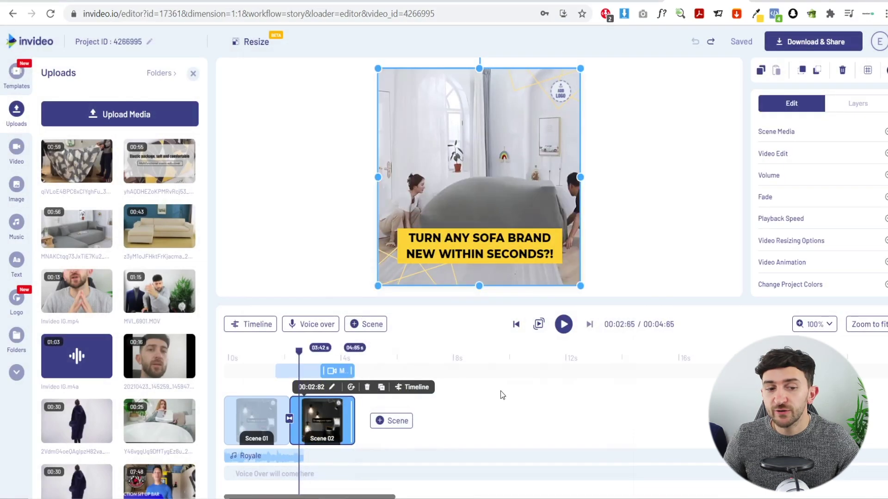
# Step: Replace a clip in Scene 2 with the "Elastic package, soft and comfortable" video, trimmed from 00:24:00 to 00:28:00
pyautogui.moveTo(166, 206); pyautogui.dragTo(428, 154)
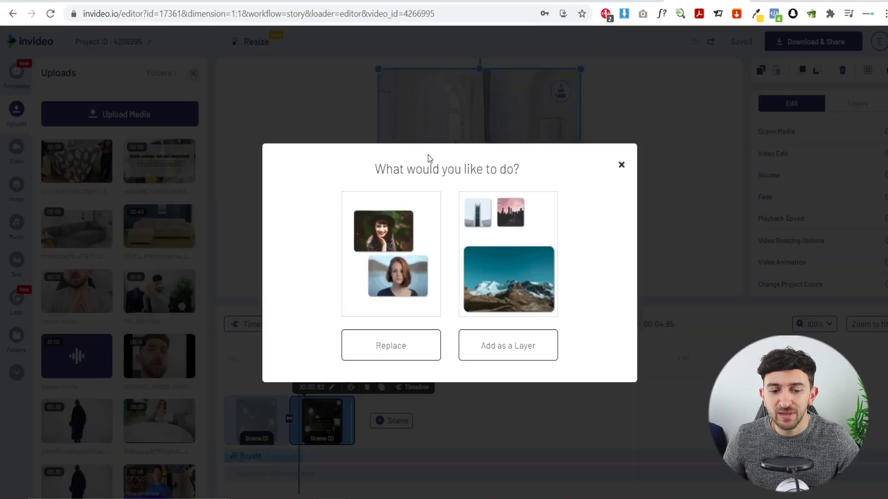
pyautogui.click(396, 339)
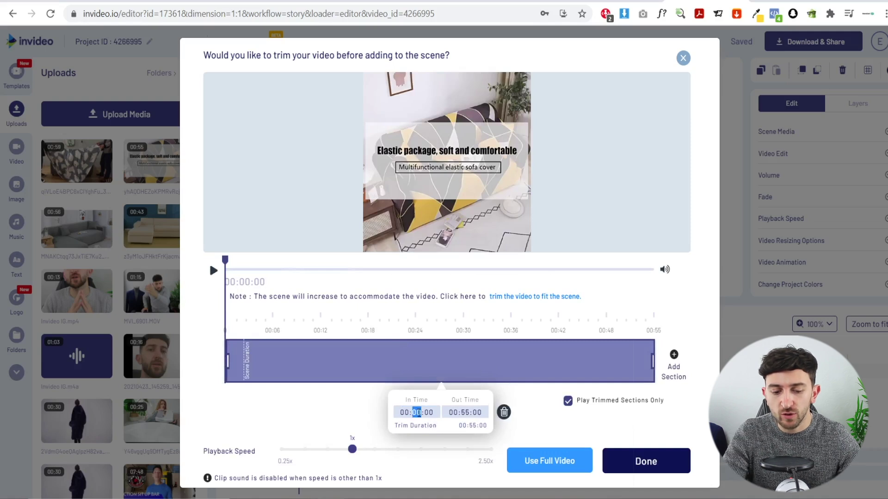
pyautogui.write('0')
pyautogui.press('Return')
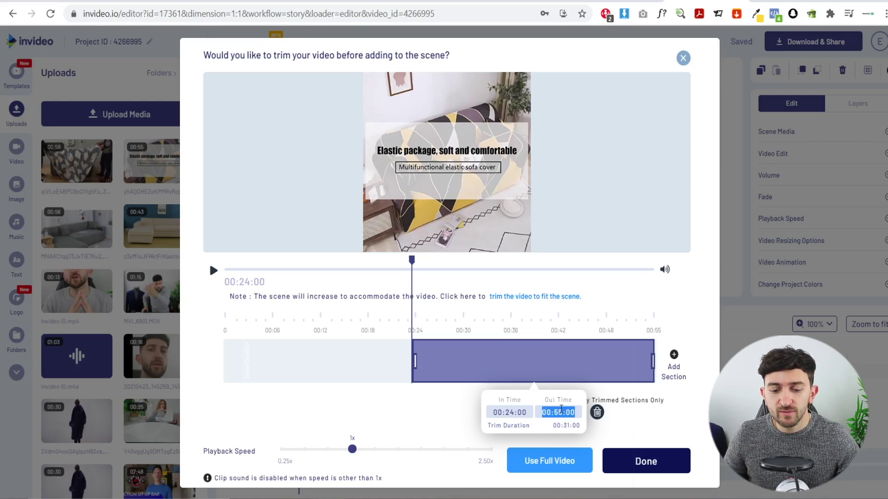
pyautogui.write('28')
pyautogui.press('Return')
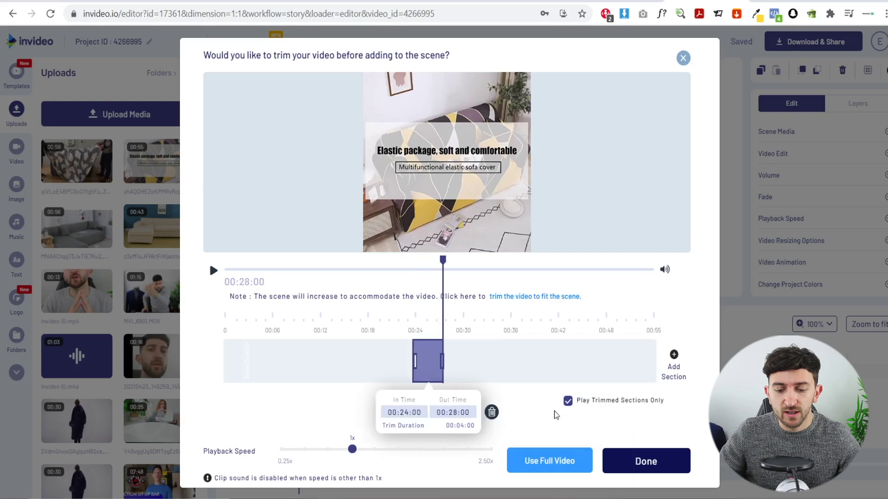
pyautogui.click(631, 457)
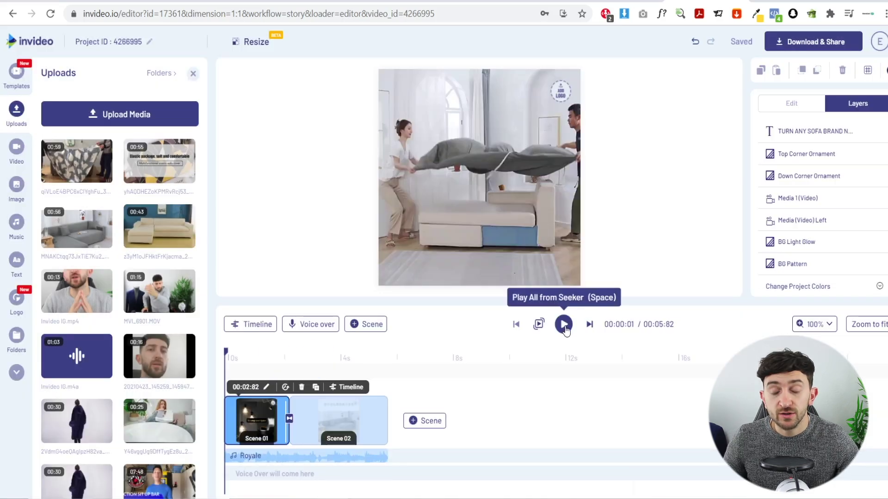
# Step: Play the video from the start, pause it in Scene 2, and go back to the scene's opening clip
pyautogui.click(564, 324)
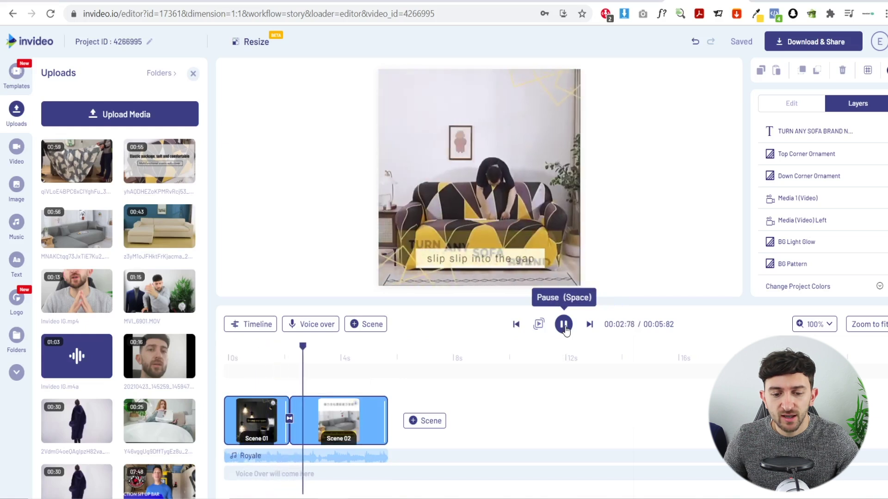
pyautogui.click(564, 325)
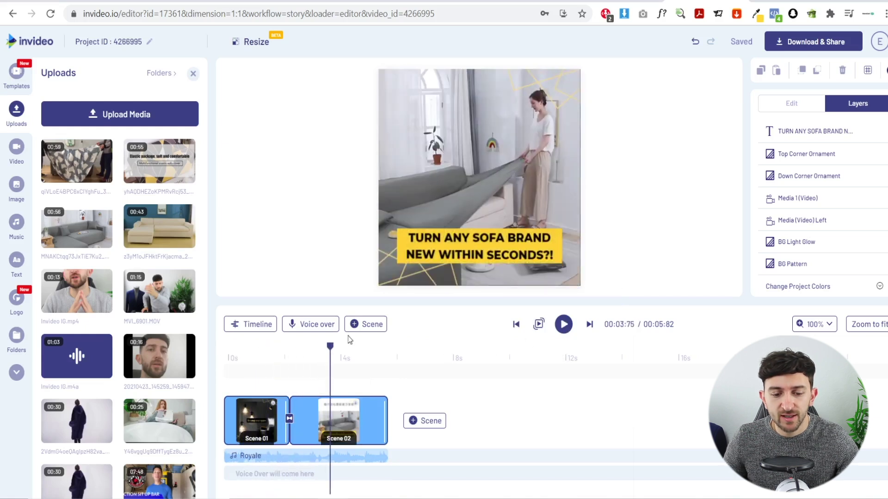
pyautogui.moveTo(328, 353); pyautogui.dragTo(305, 353)
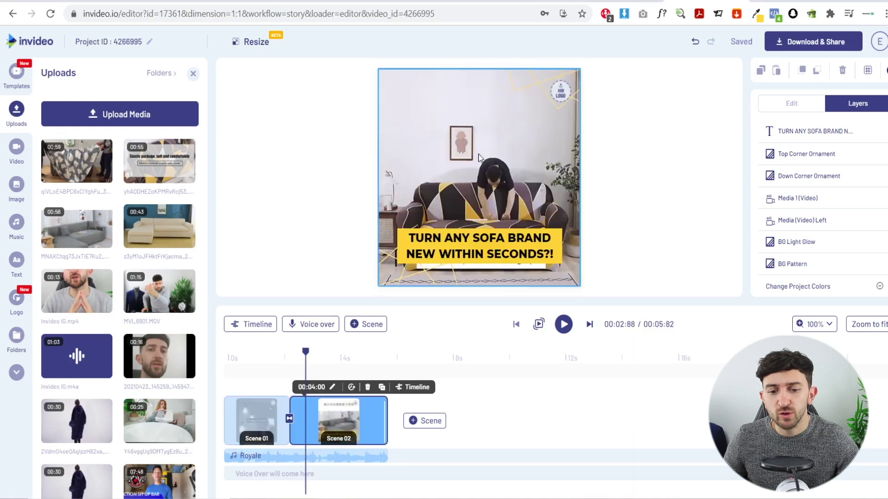
# Step: Change Scene 2's headline to "PREMIUM ELASTIC COVERS FOR YOUR SOFAS" and move it down over the clip's built-in caption
pyautogui.click(480, 157)
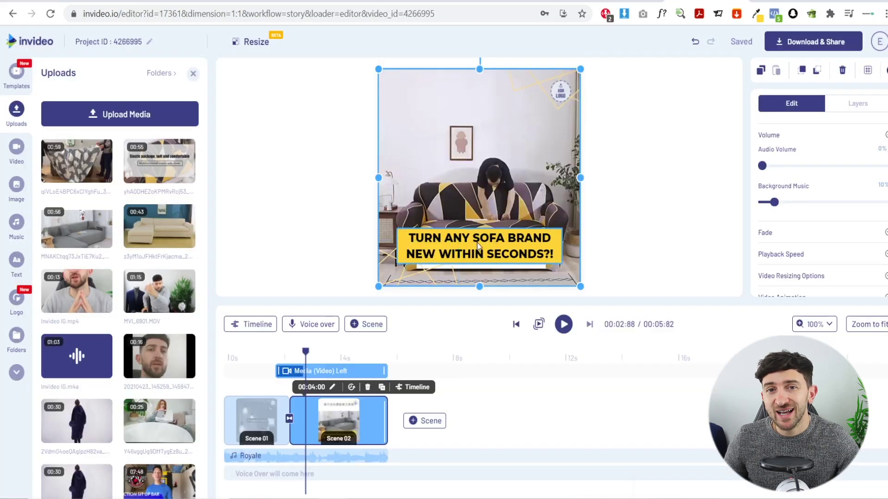
pyautogui.click(645, 229)
pyautogui.click(544, 249)
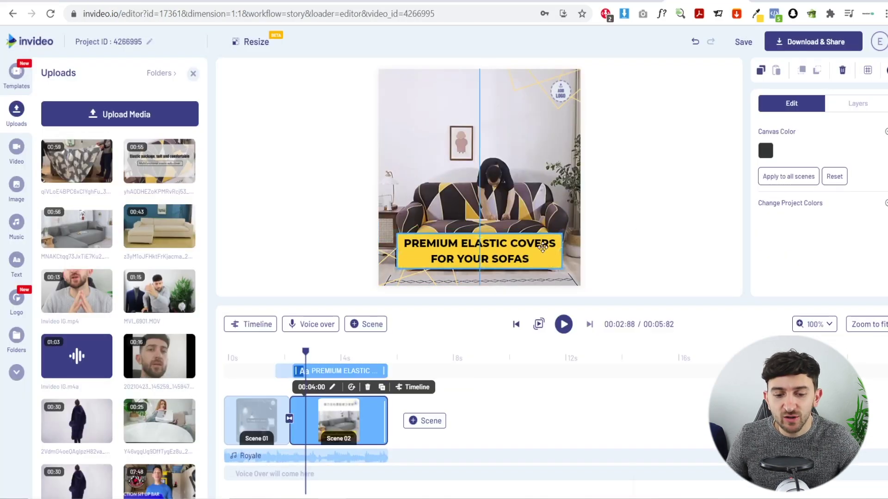
pyautogui.click(652, 250)
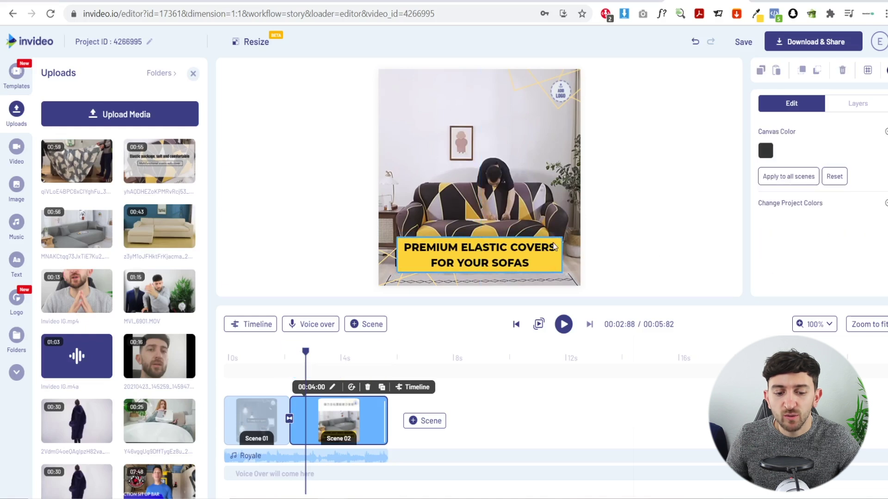
# Step: Replace Scene 2's grey sofa clip with the "Elastic package, soft and comfortable" video, trimmed from 00:38:70 to 00:40:60
pyautogui.moveTo(305, 351); pyautogui.dragTo(330, 350)
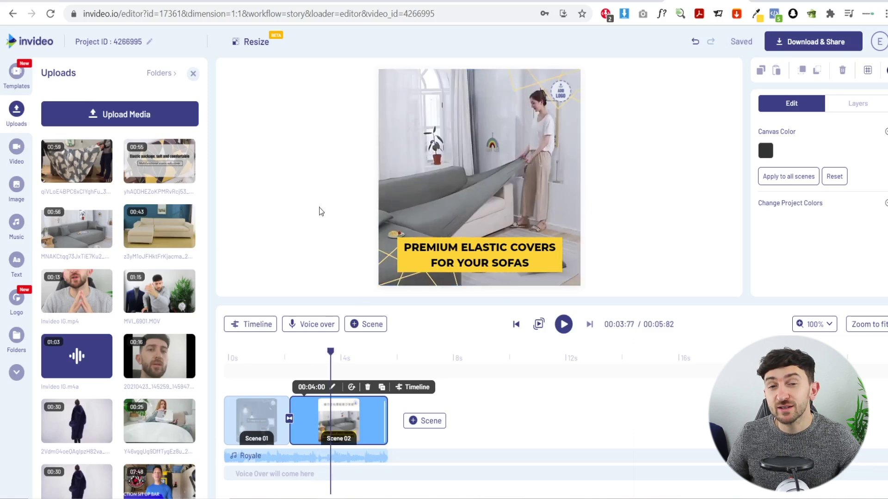
pyautogui.moveTo(159, 161); pyautogui.dragTo(432, 157)
pyautogui.click(389, 334)
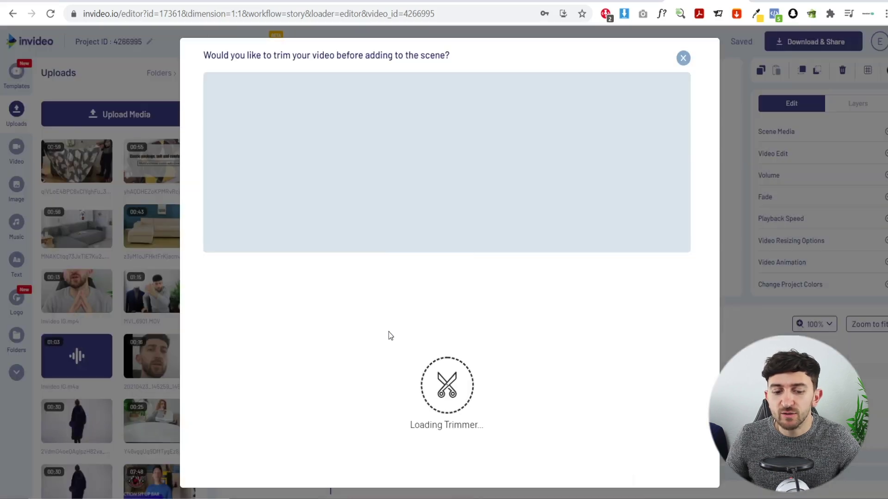
pyautogui.click(531, 296)
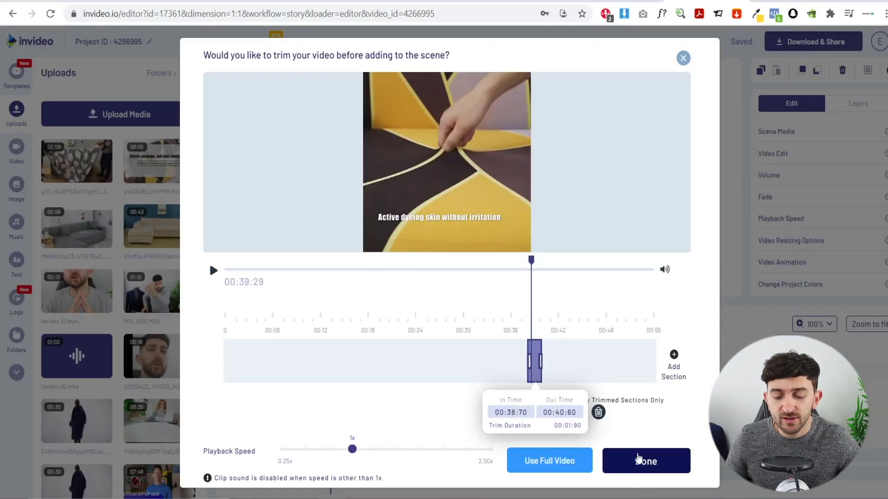
pyautogui.click(638, 460)
# Step: Play the video from the start, then set the audio volume of Scene 2's fabric-stretching clip to 0%
pyautogui.click(516, 325)
pyautogui.click(564, 326)
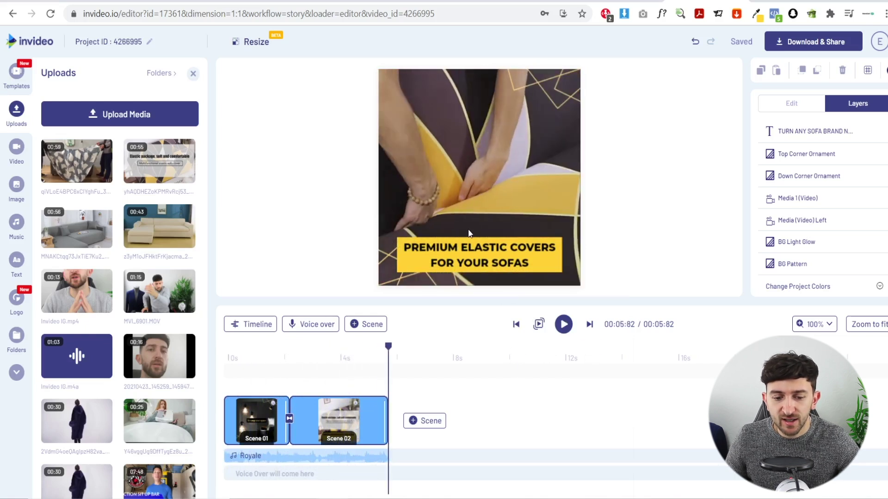
pyautogui.moveTo(383, 348); pyautogui.dragTo(355, 355)
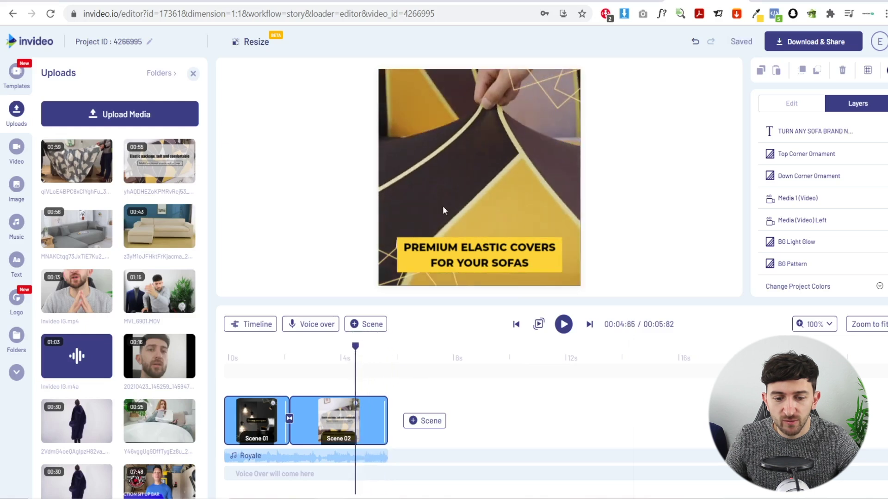
pyautogui.click(459, 171)
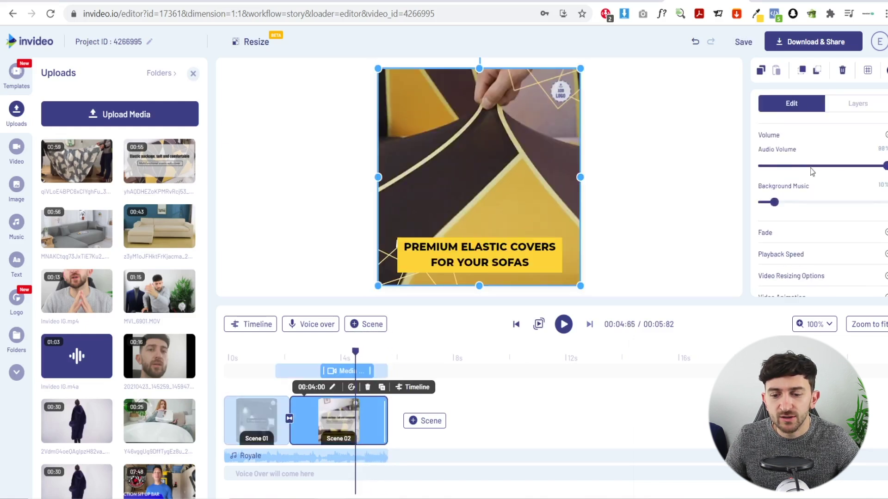
# Step: In Scene 2's layer timeline, extend the headline to start at 00:00 s and last the full 04:00 s
pyautogui.moveTo(355, 352); pyautogui.dragTo(289, 353)
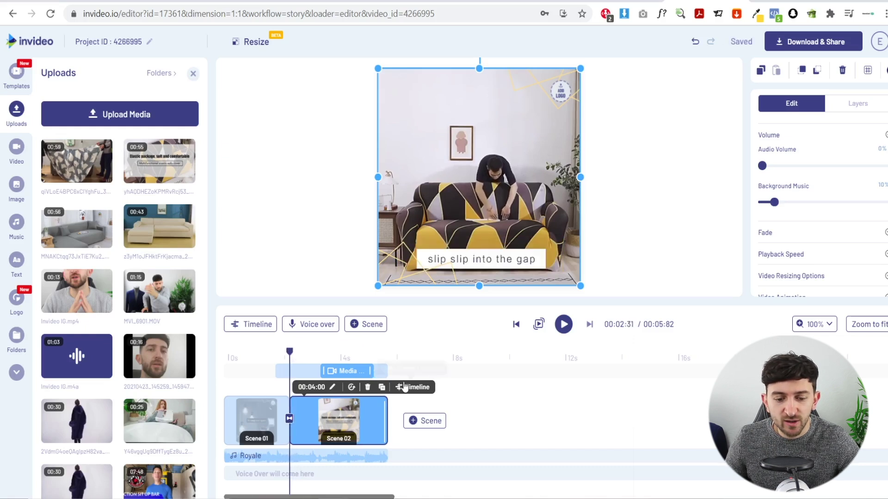
pyautogui.click(407, 387)
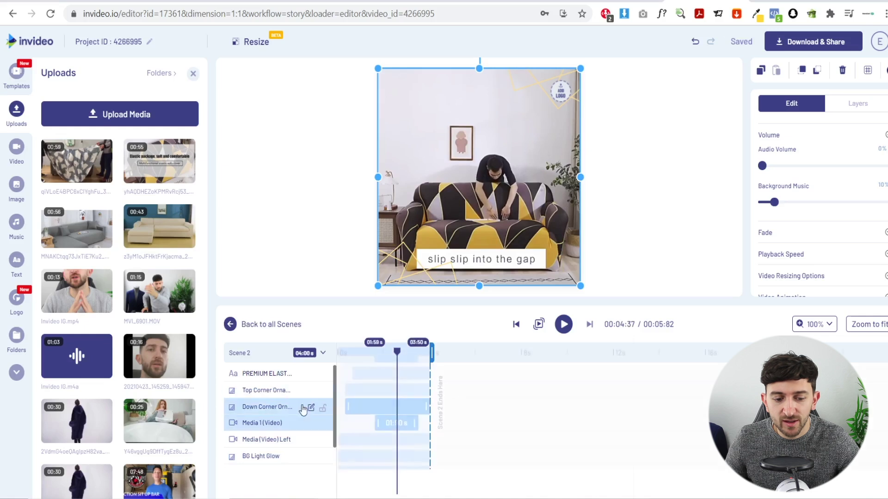
pyautogui.moveTo(355, 373); pyautogui.dragTo(342, 374)
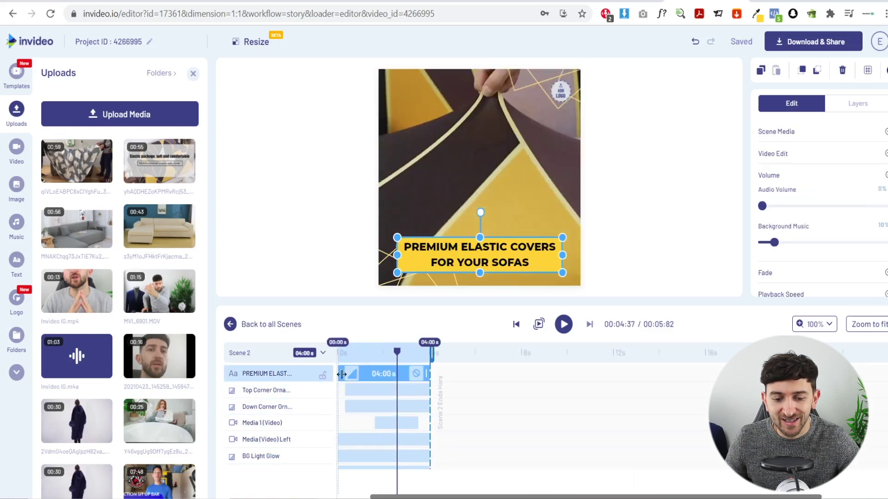
pyautogui.click(340, 375)
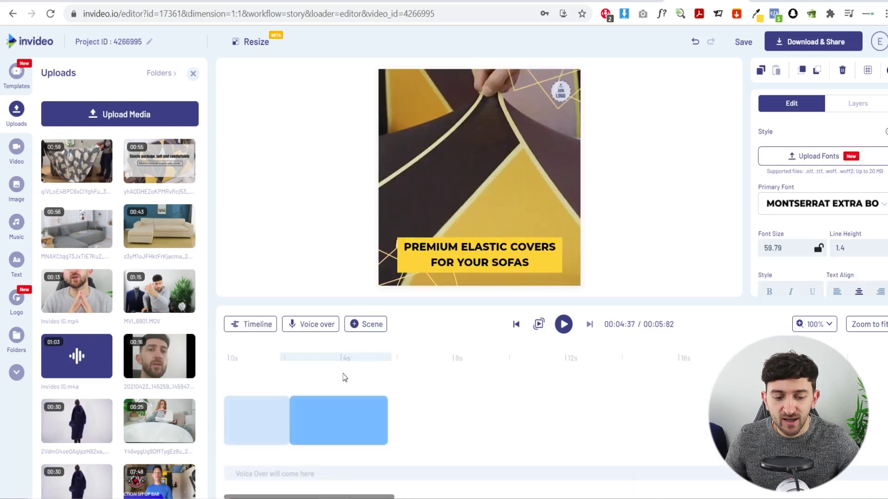
# Step: Play the edited video through from the start and select Scene 2
pyautogui.click(237, 358)
pyautogui.press('space')
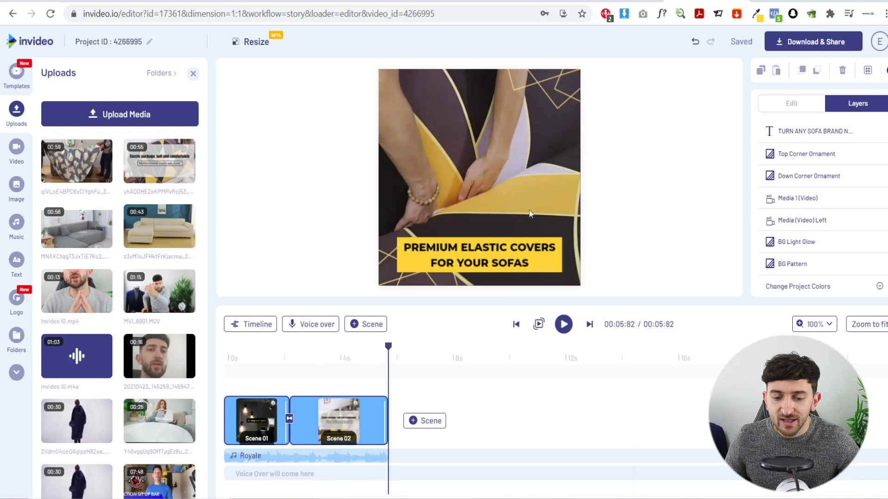
pyautogui.click(355, 414)
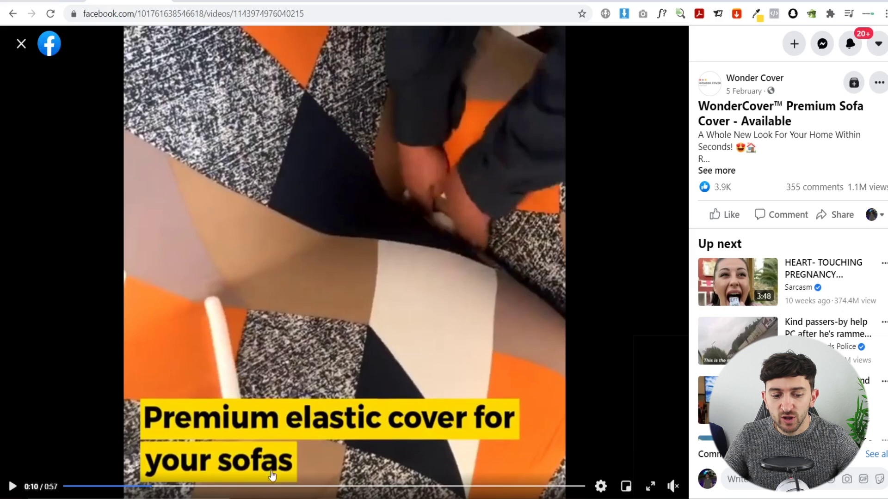
# Step: Skim the rest of the WonderCover Facebook ad for its headline wording and clip choices, then return to InVideo
pyautogui.click(177, 486)
pyautogui.click(211, 487)
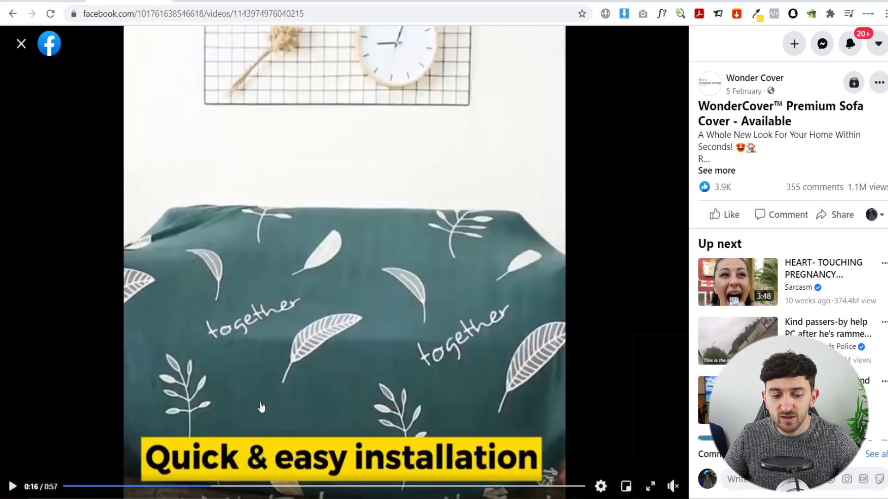
pyautogui.click(257, 486)
pyautogui.click(290, 486)
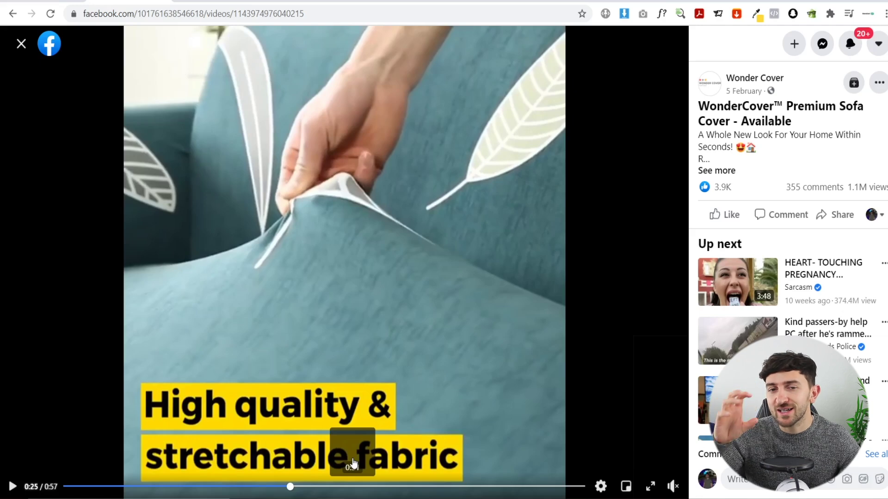
pyautogui.moveTo(333, 486); pyautogui.dragTo(497, 488)
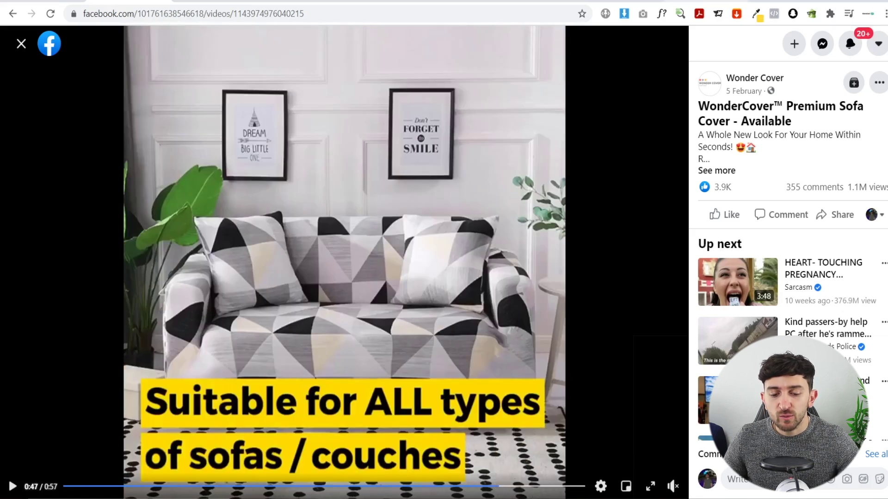
pyautogui.click(705, 2)
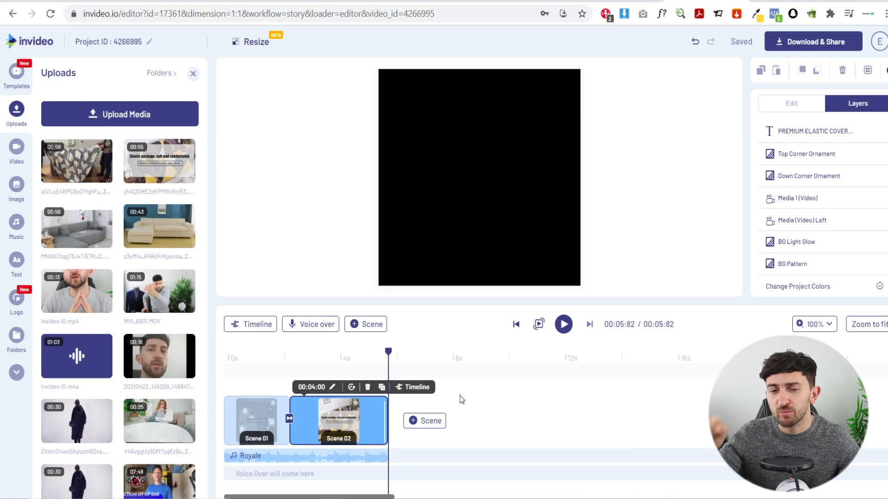
# Step: Start adding a scene from a template after Scene 2 and browse the templates for "buy now"
pyautogui.click(431, 422)
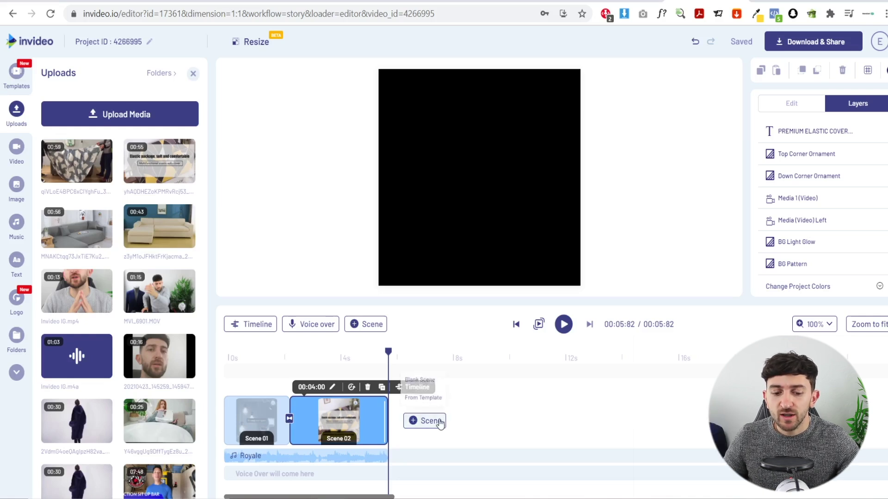
pyautogui.click(421, 397)
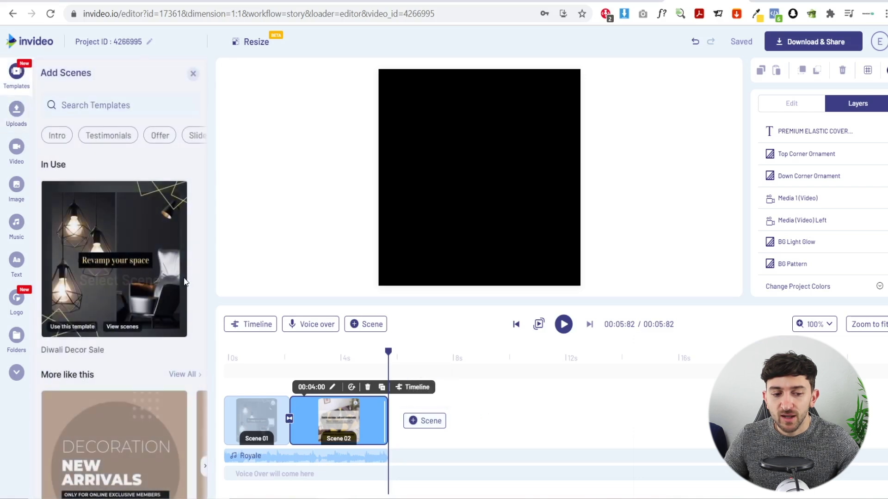
pyautogui.click(135, 104)
pyautogui.write('buy now')
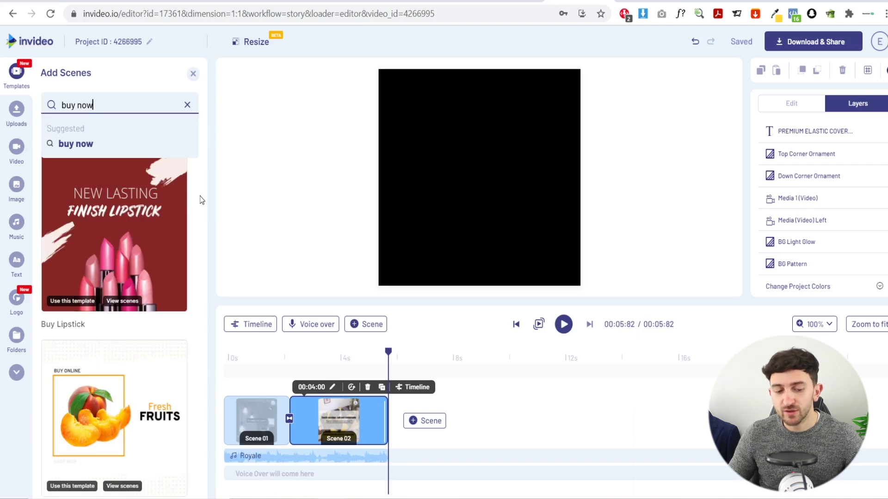
pyautogui.scroll(-3, 200, 196)
pyautogui.scroll(-20, 200, 196)
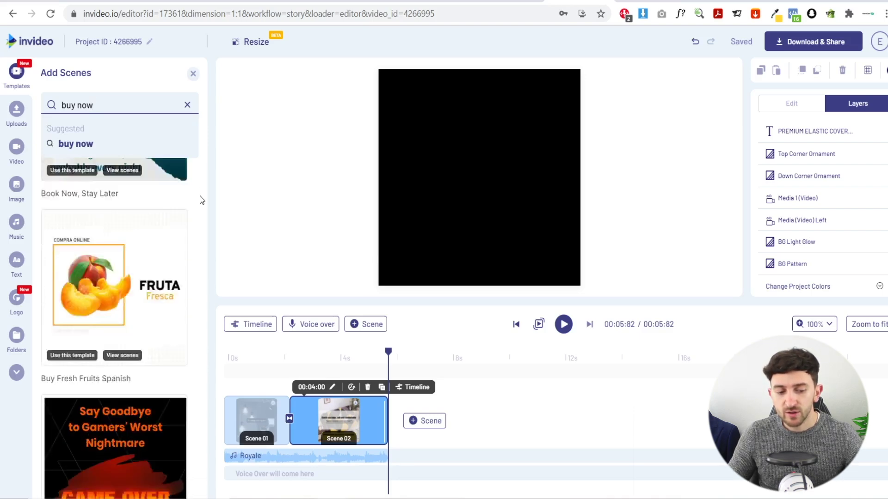
pyautogui.scroll(-5, 200, 196)
pyautogui.scroll(3, 138, 254)
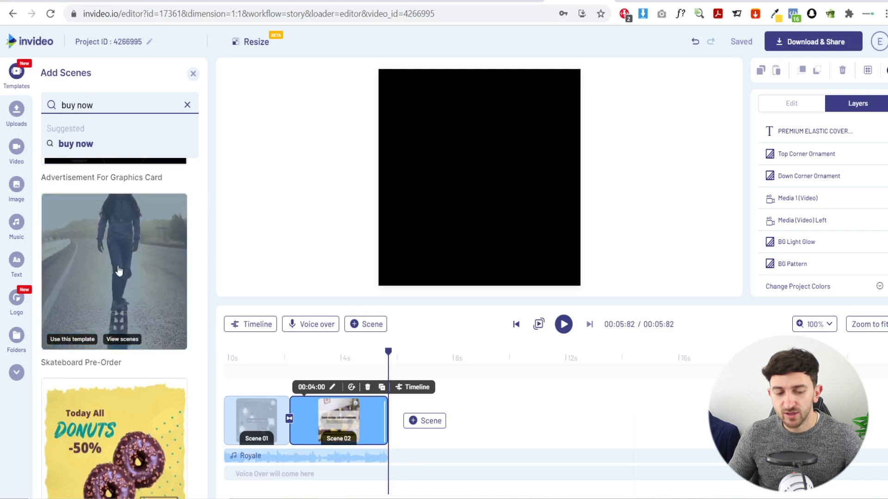
# Step: Add the "Open for Pre-Order while stock lasts" scene from the Skateboard Pre-Order template after Scene 2
pyautogui.click(118, 342)
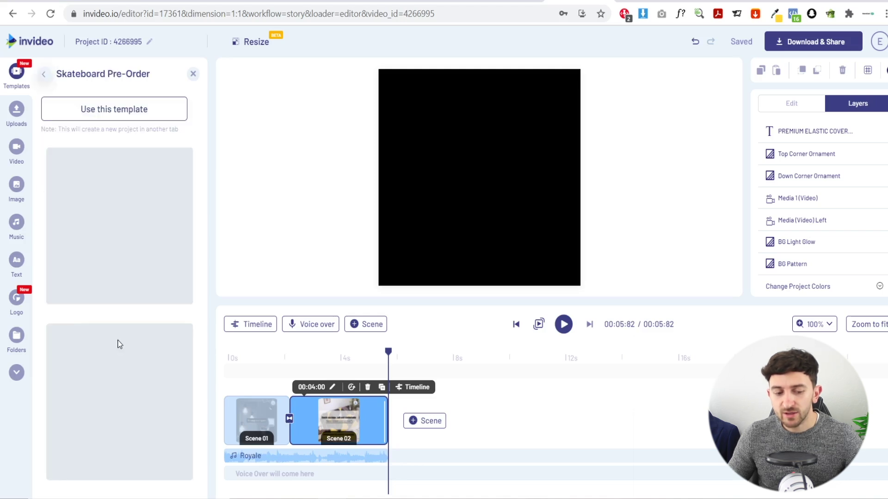
pyautogui.scroll(-1, 200, 190)
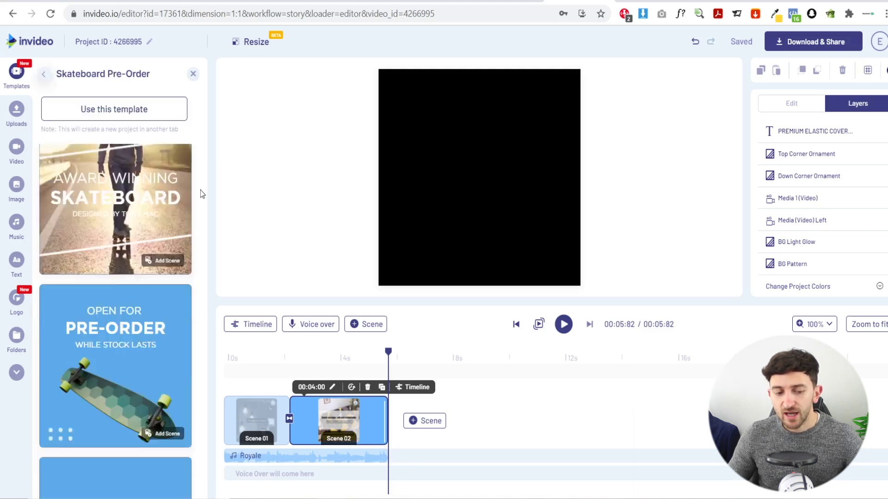
pyautogui.scroll(-1, 201, 190)
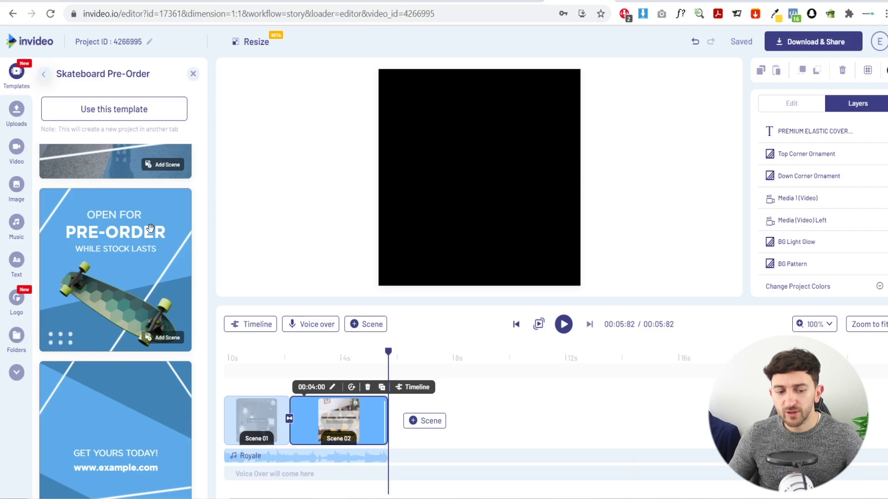
pyautogui.click(172, 339)
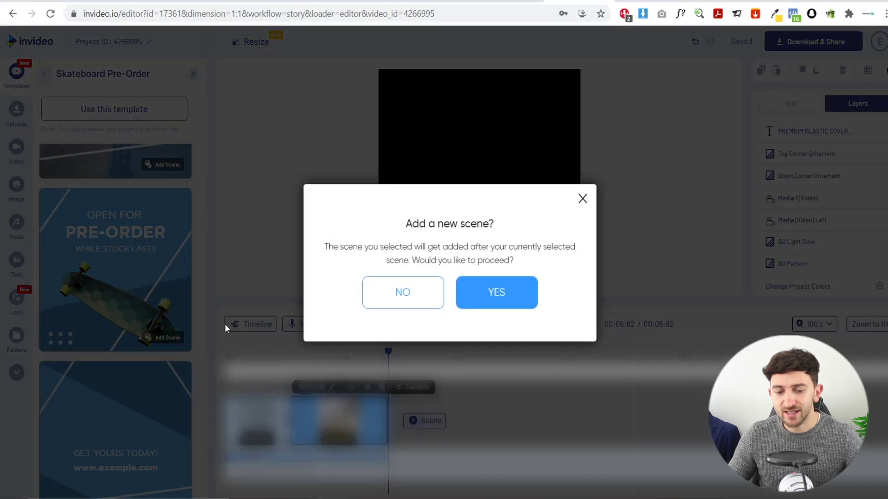
pyautogui.click(492, 297)
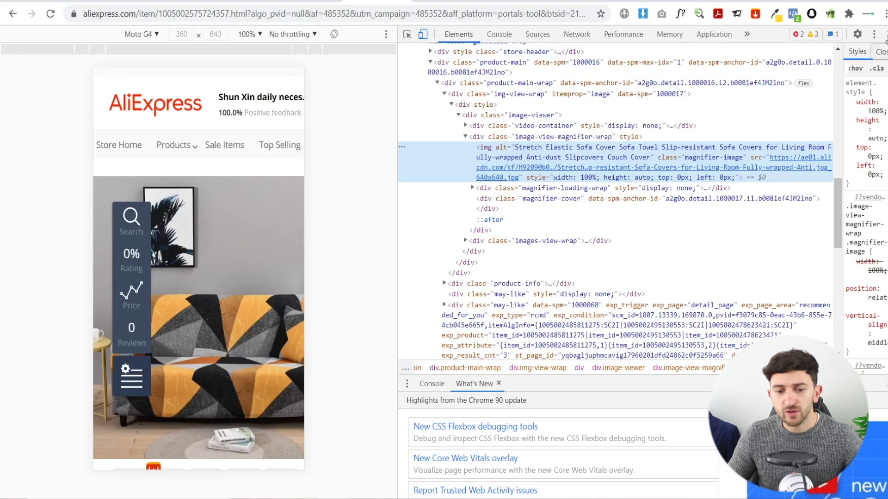
# Step: Inspect the AliExpress product page's main image of the yellow, black and grey patterned sofa and open its source image on its own
pyautogui.click(884, 33)
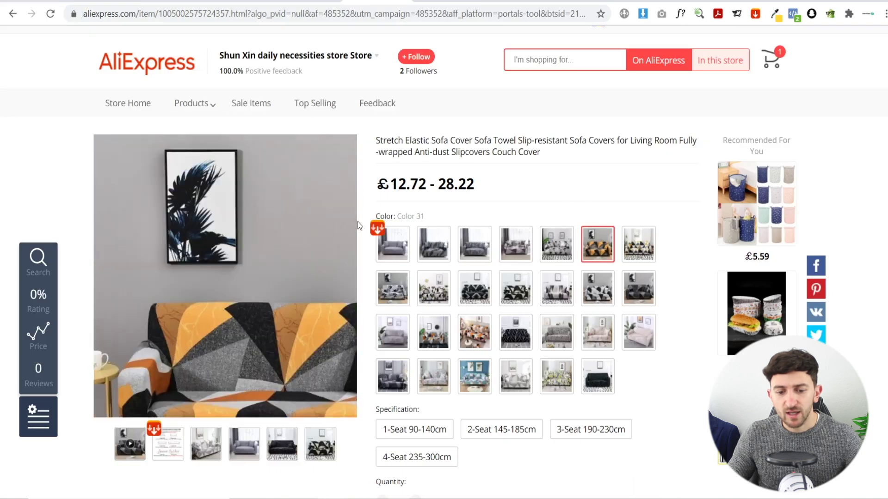
pyautogui.rightClick(358, 222)
pyautogui.click(411, 411)
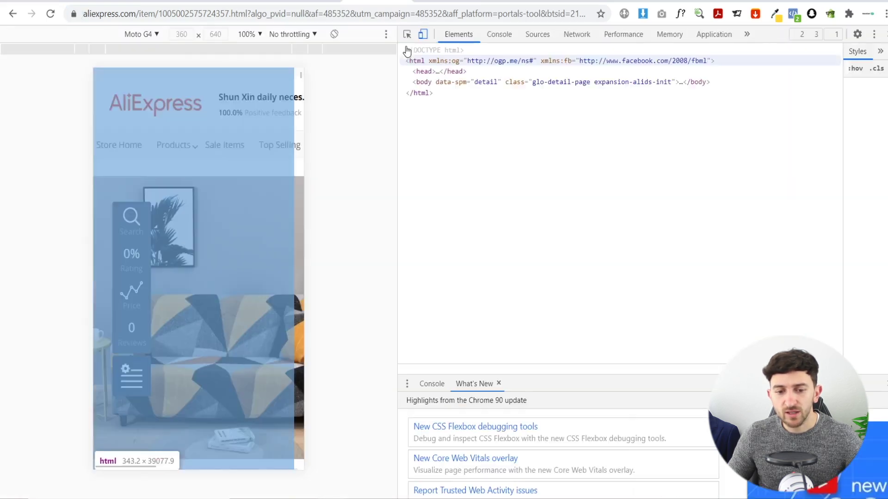
pyautogui.click(407, 33)
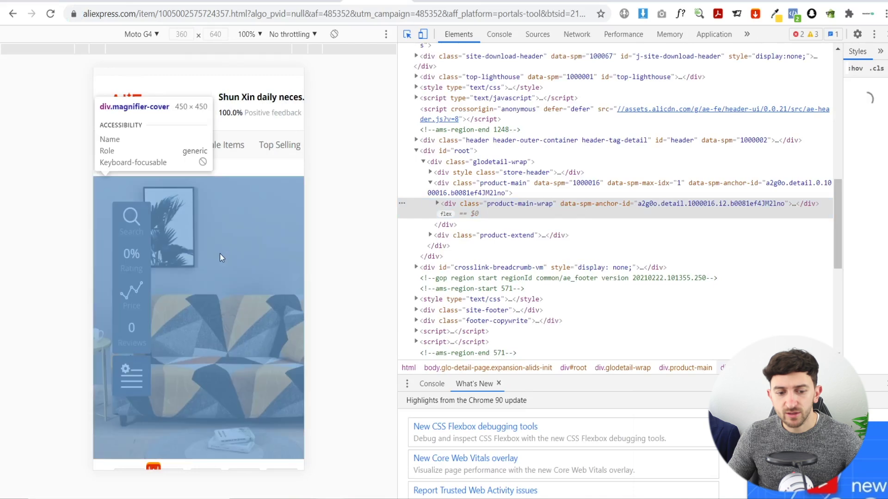
pyautogui.click(221, 252)
pyautogui.click(782, 281)
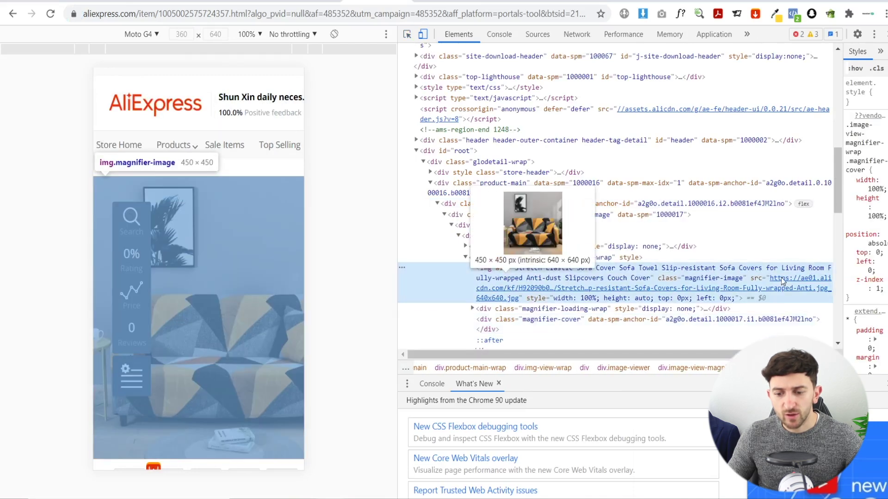
pyautogui.doubleClick(781, 280)
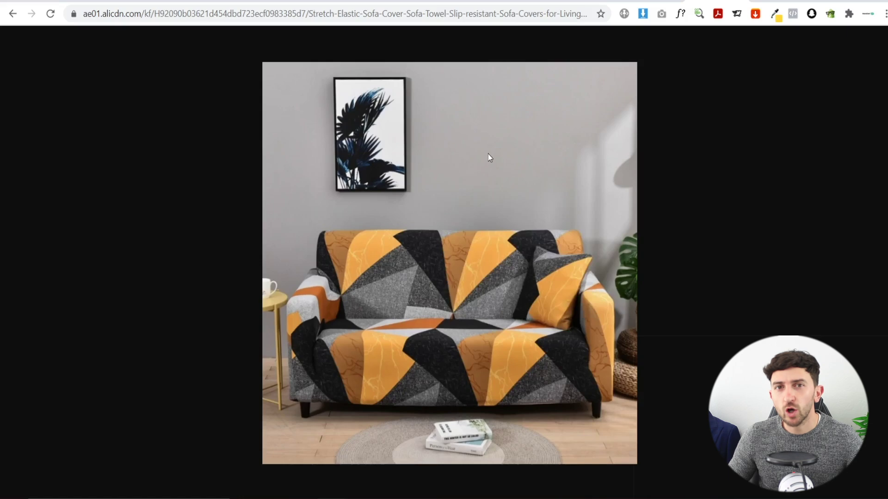
# Step: Save the sofa image, cut out its background with remove.bg and return to the InVideo project
pyautogui.rightClick(488, 154)
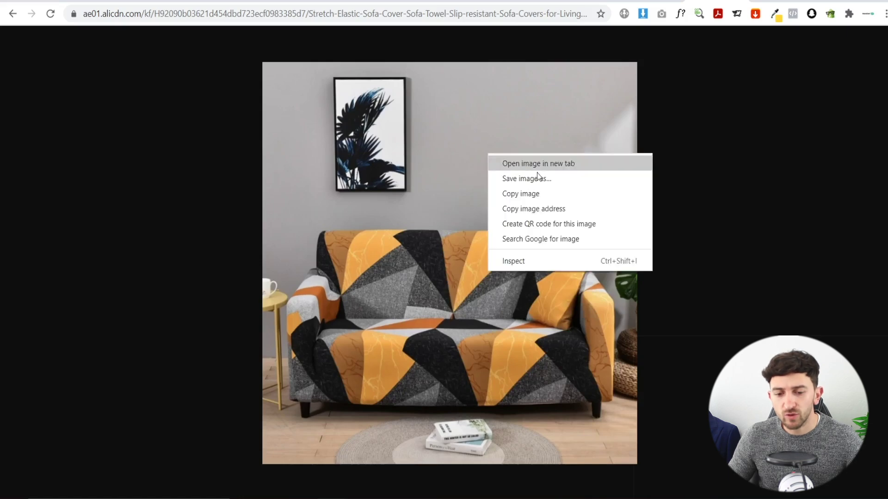
pyautogui.click(387, 193)
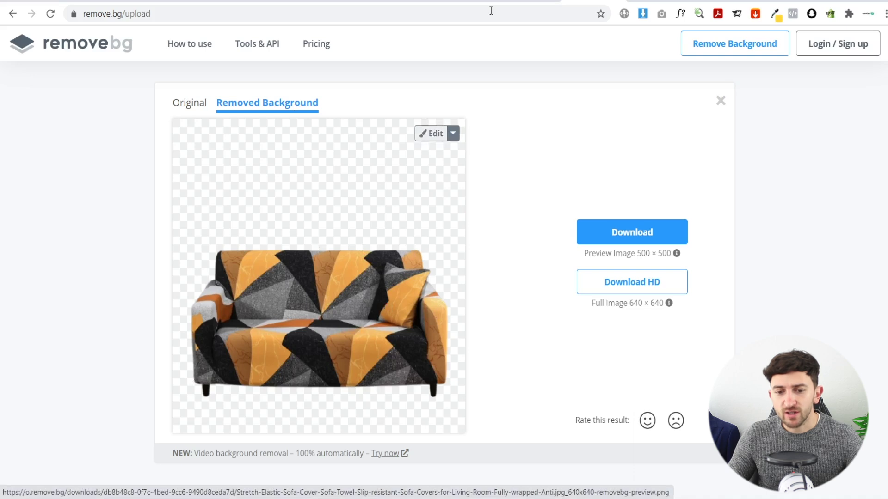
pyautogui.hotkey('ctrl', 'Tab')
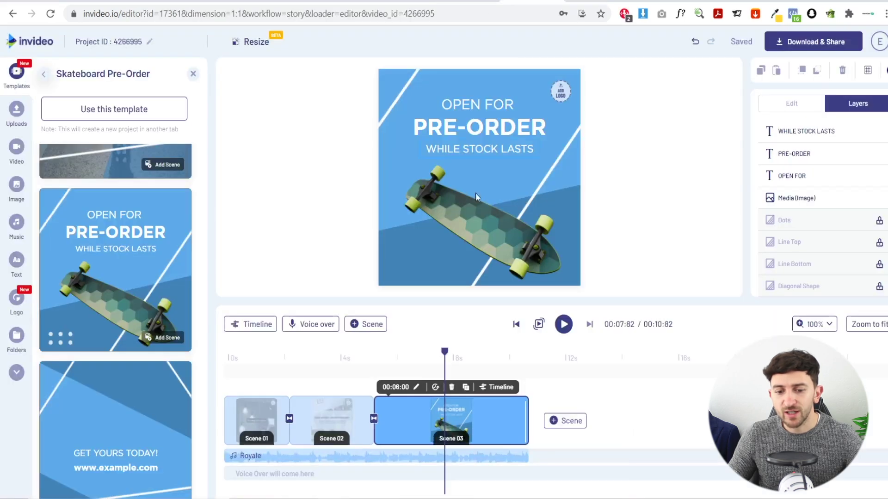
# Step: Restore the dots in Scene 3 and replace its skateboard image with the uploaded sofa cut-out
pyautogui.click(16, 111)
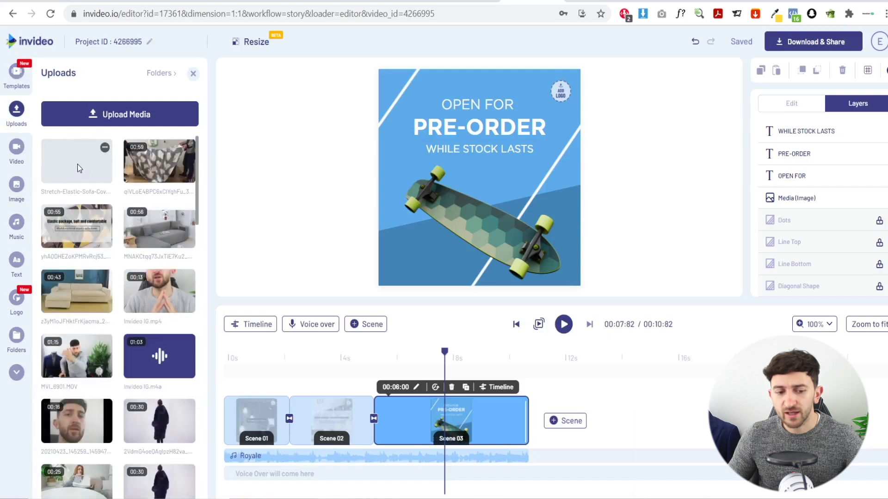
pyautogui.hotkey('ctrl', 'z')
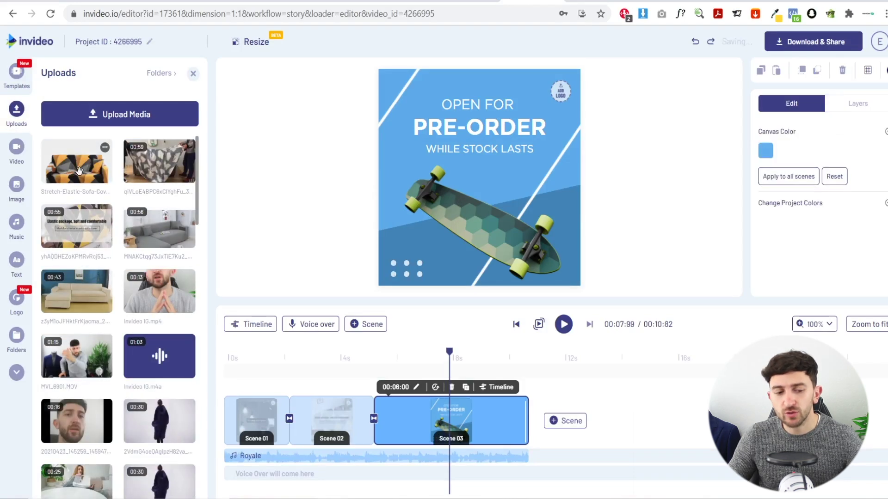
pyautogui.moveTo(239, 191); pyautogui.dragTo(462, 224)
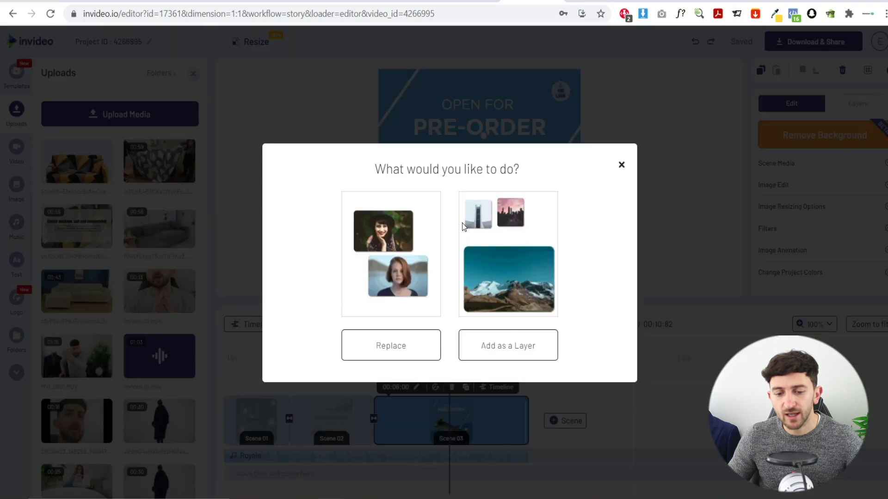
pyautogui.click(390, 354)
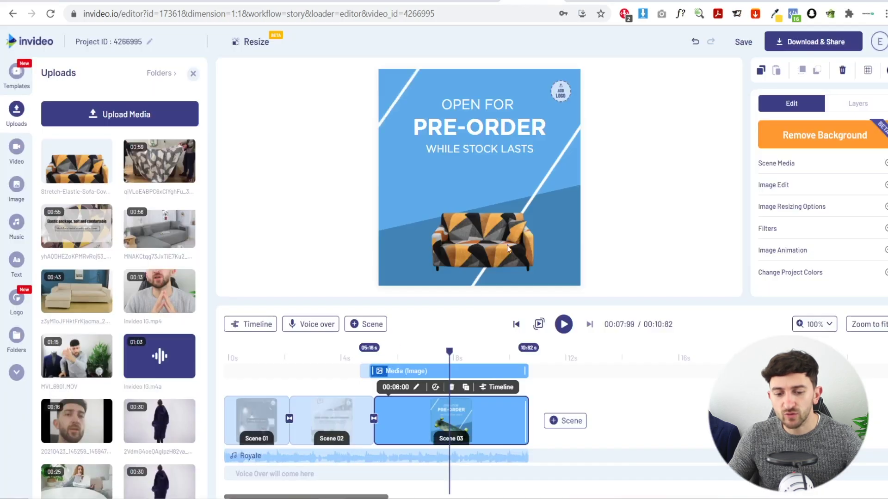
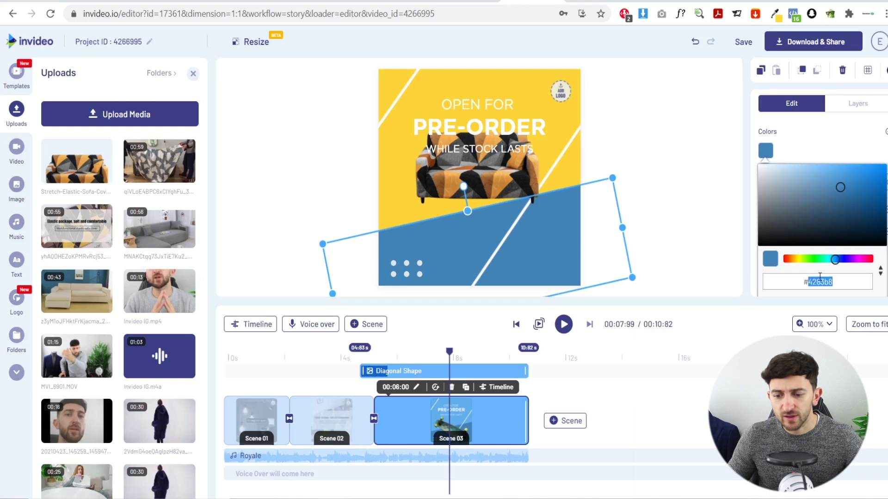
# Step: Recolour the blue diagonal shape to the background's yellow and move the sofa down below the three text lines
pyautogui.hotkey('ctrl', 'v')
pyautogui.click(717, 240)
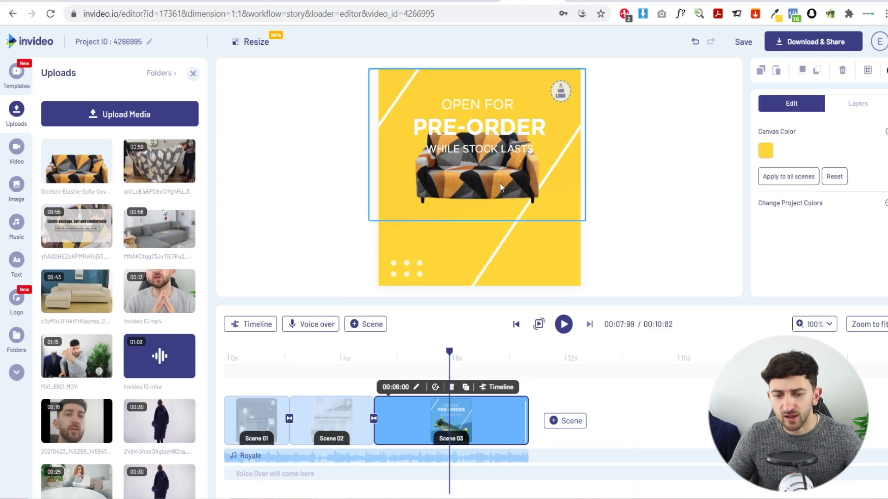
pyautogui.moveTo(495, 201); pyautogui.dragTo(495, 243)
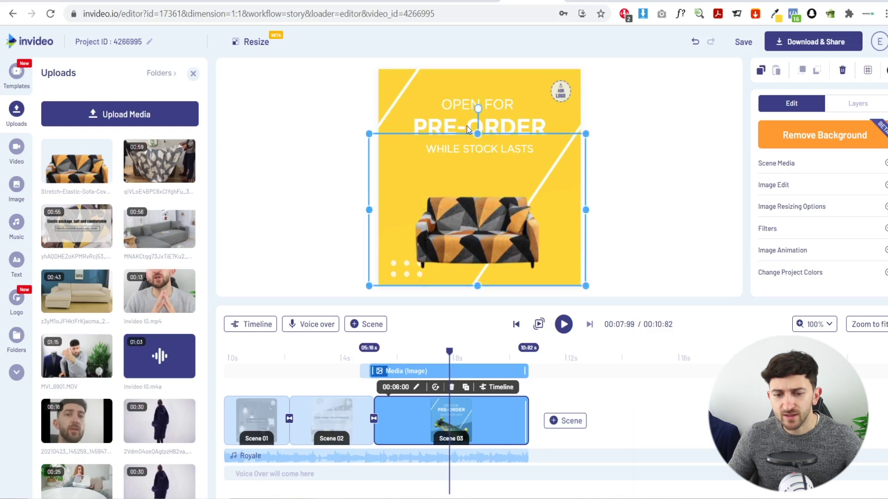
pyautogui.click(622, 168)
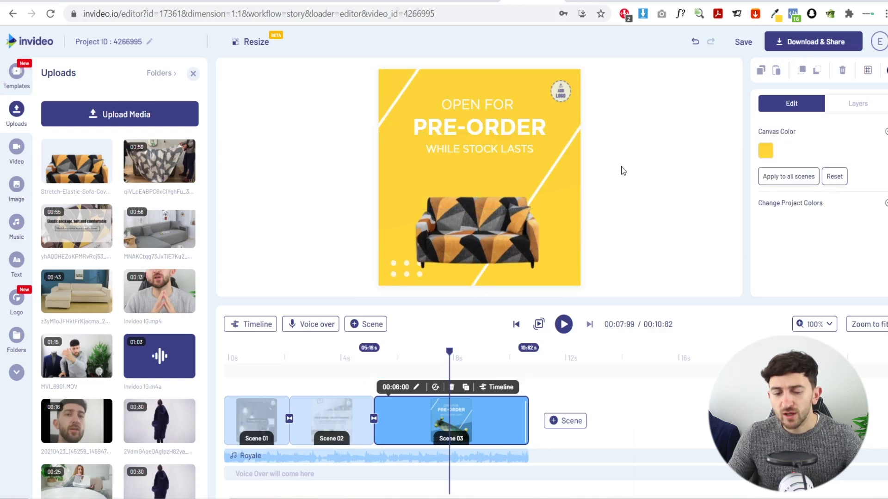
# Step: Change the "OPEN FOR" text in Scene 3 to "GET YOURS NOW"
pyautogui.click(483, 103)
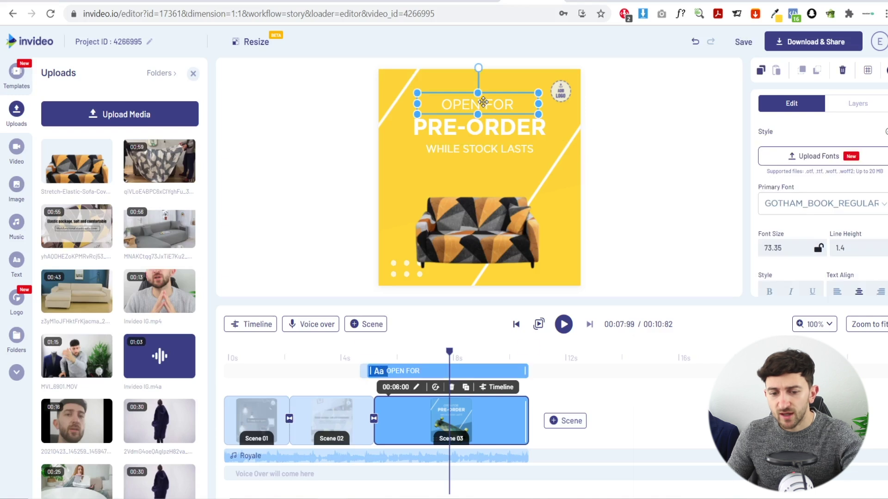
pyautogui.doubleClick(483, 102)
pyautogui.write('G')
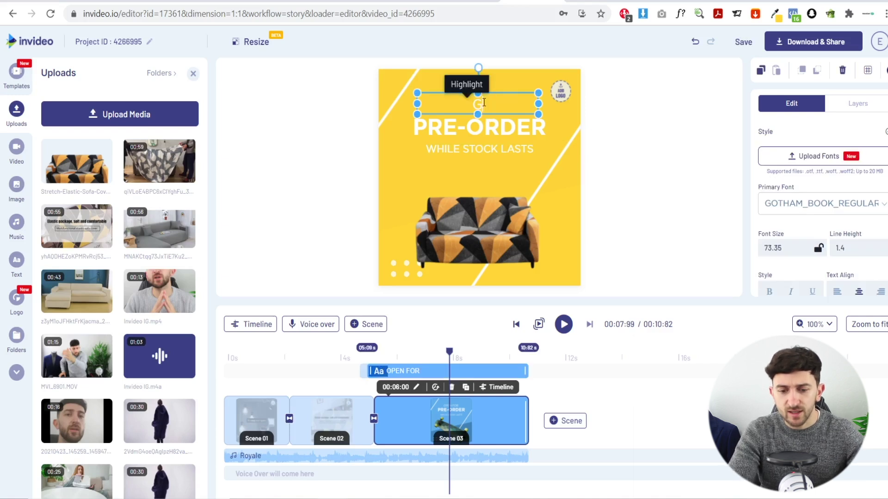
pyautogui.write('ET YOURS NOW')
# Step: Replace the bold "PRE-ORDER" headline with "WONDERCOVER.COM"
pyautogui.click(505, 125)
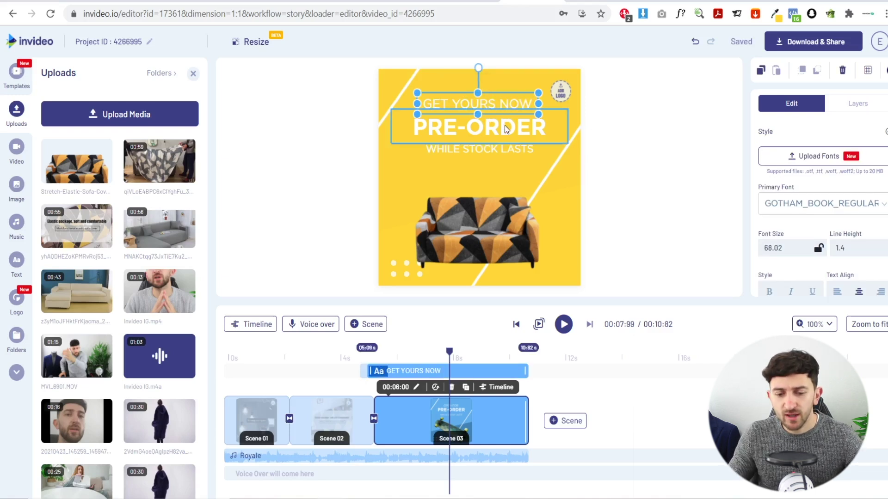
pyautogui.doubleClick(504, 125)
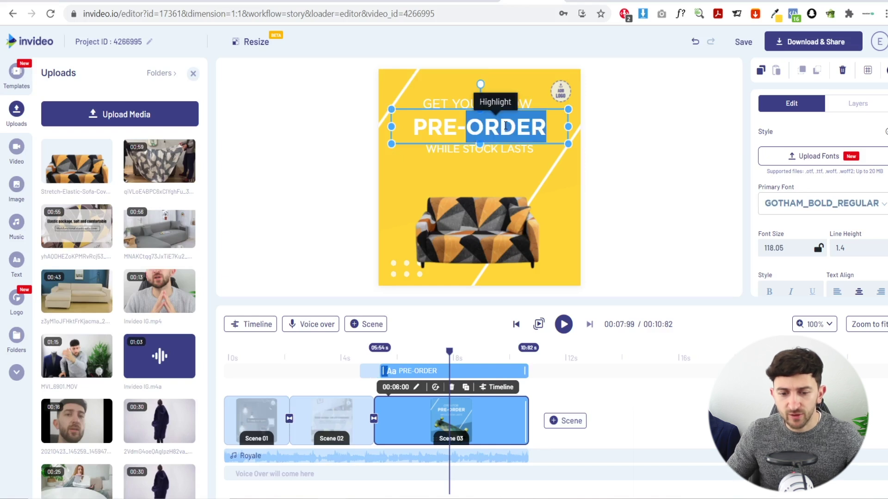
pyautogui.write('P')
pyautogui.press('BackSpace')
pyautogui.write('WO')
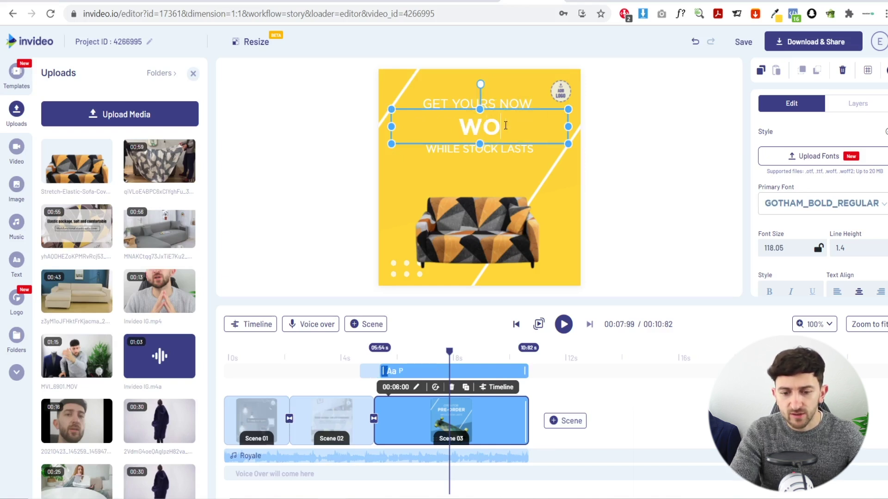
pyautogui.write('NDERCOVER')
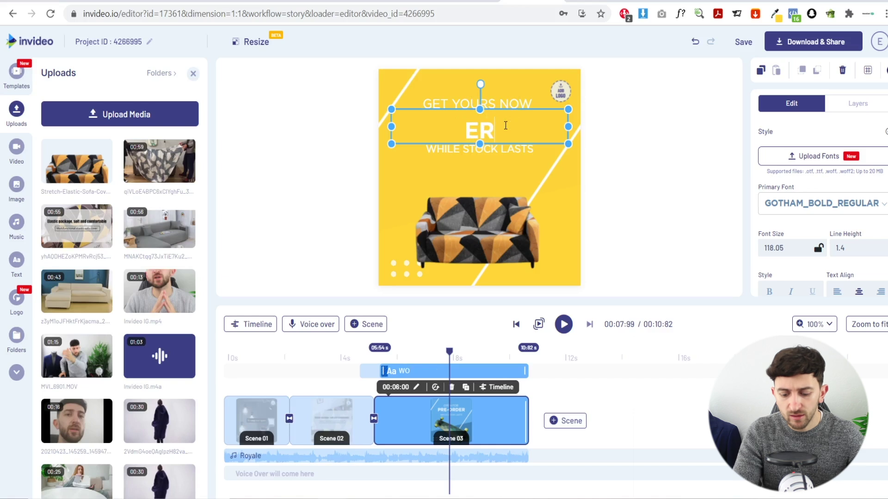
pyautogui.write('.COM')
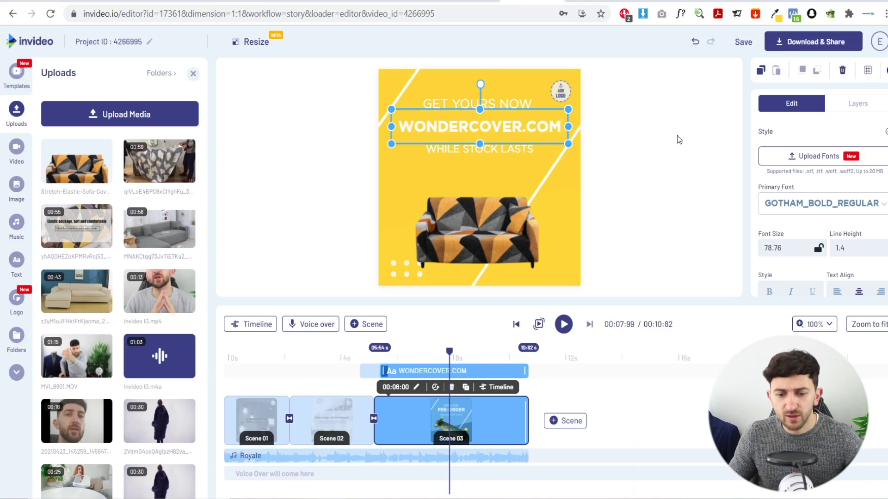
pyautogui.click(685, 162)
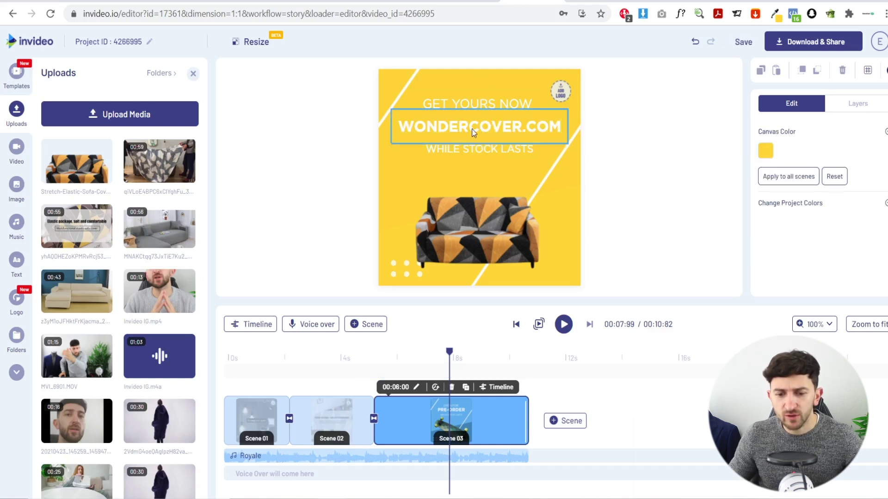
# Step: Set the text colour of "GET YOURS NOW" to black (#000000)
pyautogui.click(478, 101)
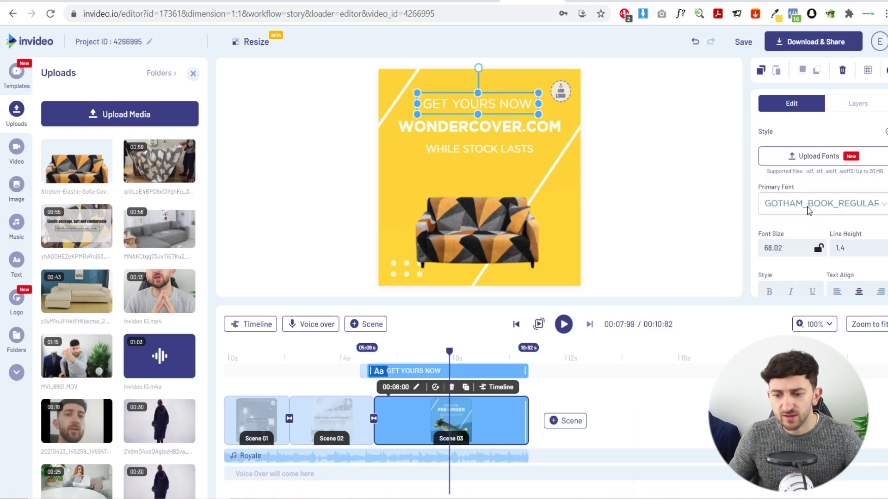
pyautogui.scroll(-3, 803, 197)
pyautogui.click(773, 196)
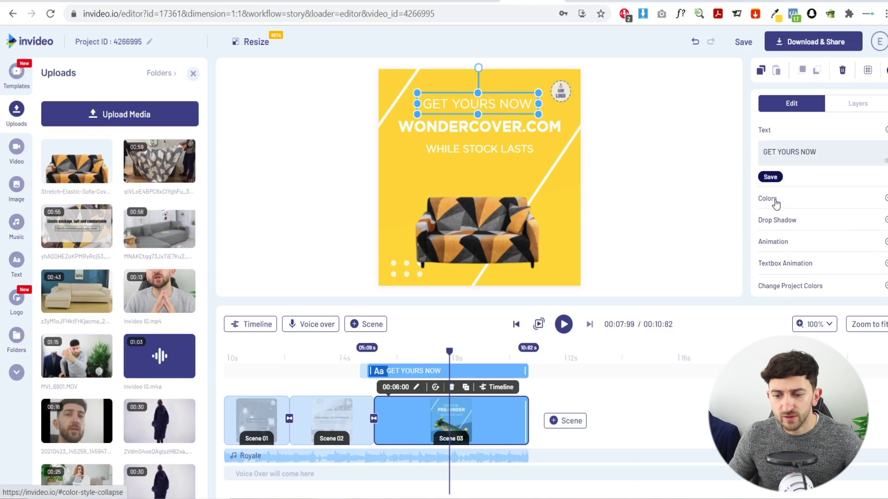
pyautogui.click(778, 202)
pyautogui.click(768, 188)
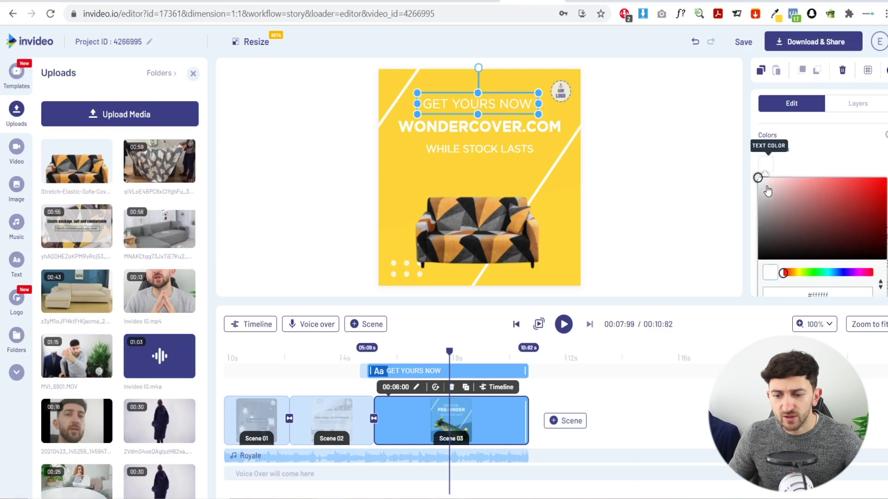
pyautogui.moveTo(782, 238); pyautogui.dragTo(743, 268)
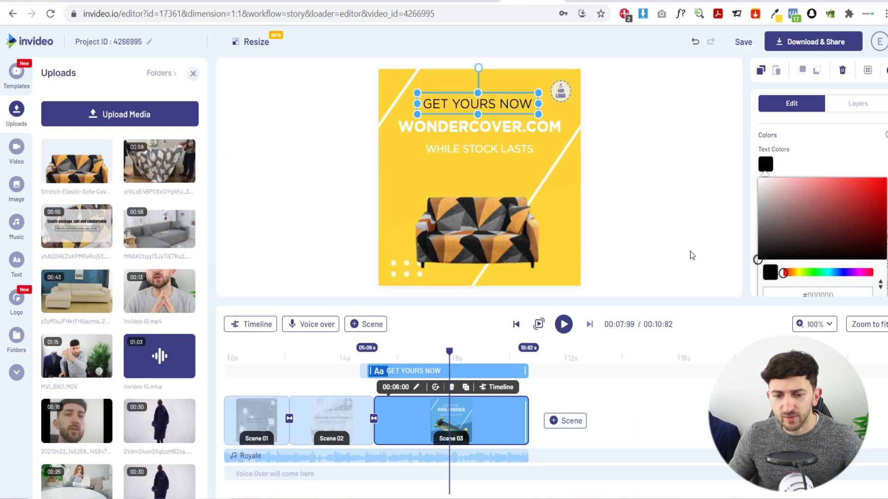
pyautogui.click(683, 232)
pyautogui.click(683, 232)
# Step: Recolour the "WONDERCOVER.COM" headline text black
pyautogui.click(539, 123)
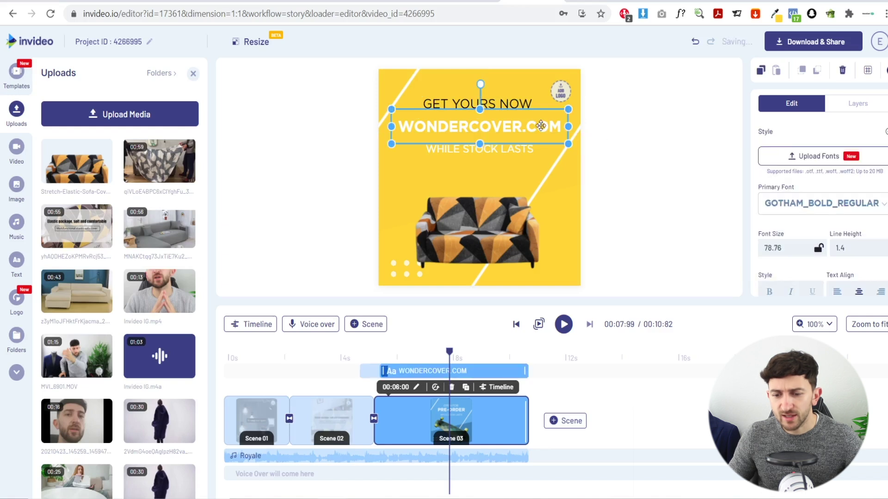
pyautogui.scroll(-5, 817, 215)
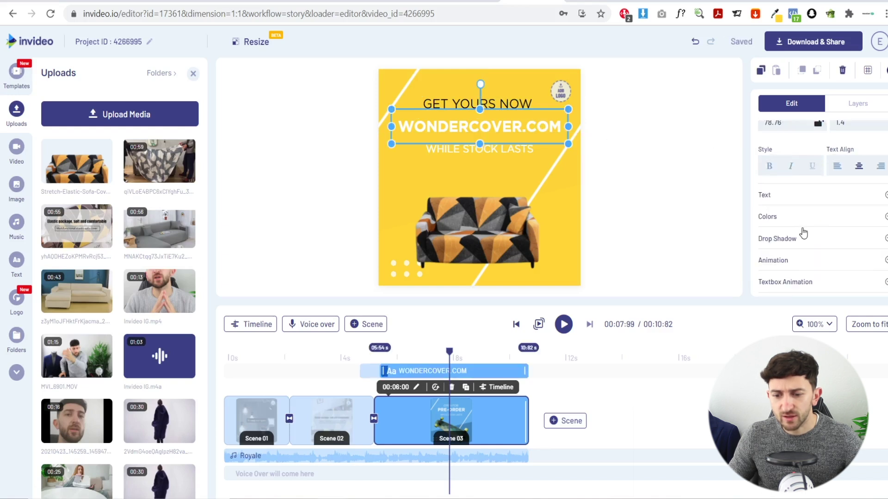
pyautogui.click(773, 217)
pyautogui.click(765, 179)
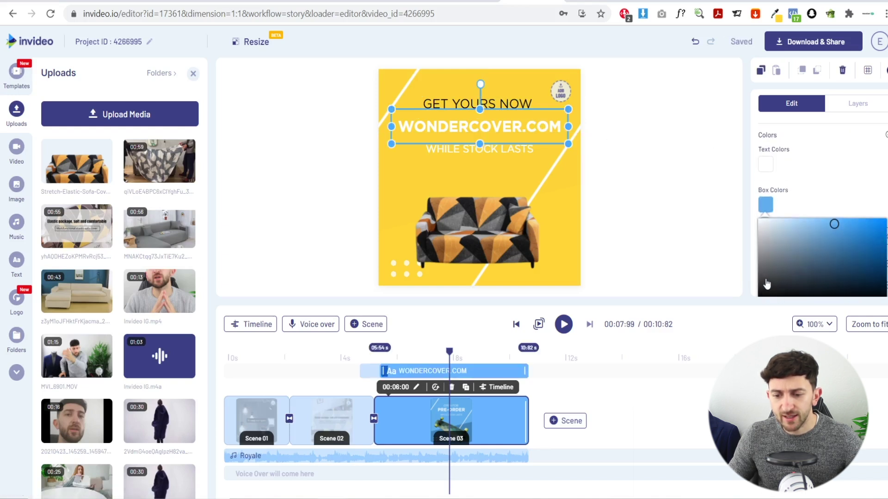
pyautogui.click(646, 208)
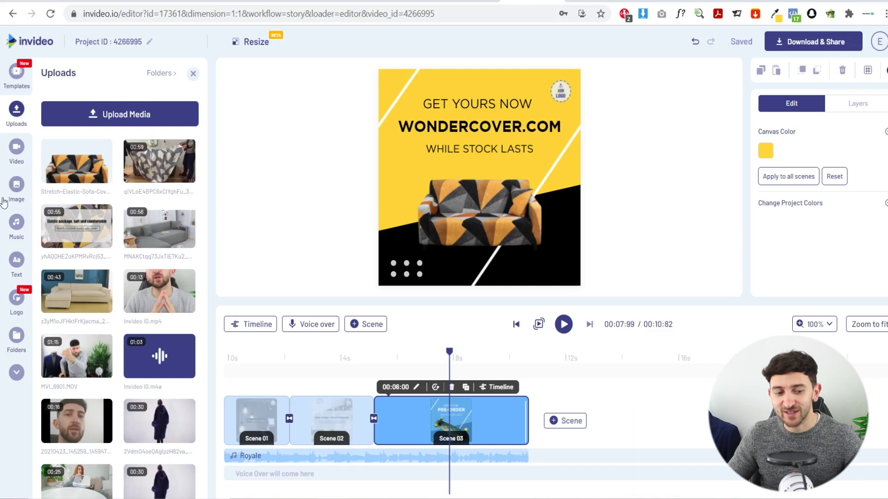
# Step: Add the Comfy Knit logo to all scenes and position it in the upper-right corner of Scene 3's canvas
pyautogui.click(17, 308)
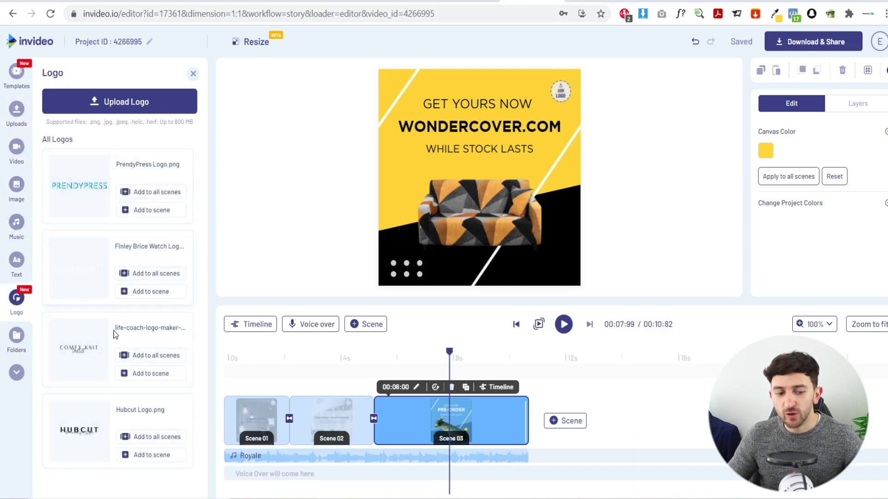
pyautogui.click(147, 356)
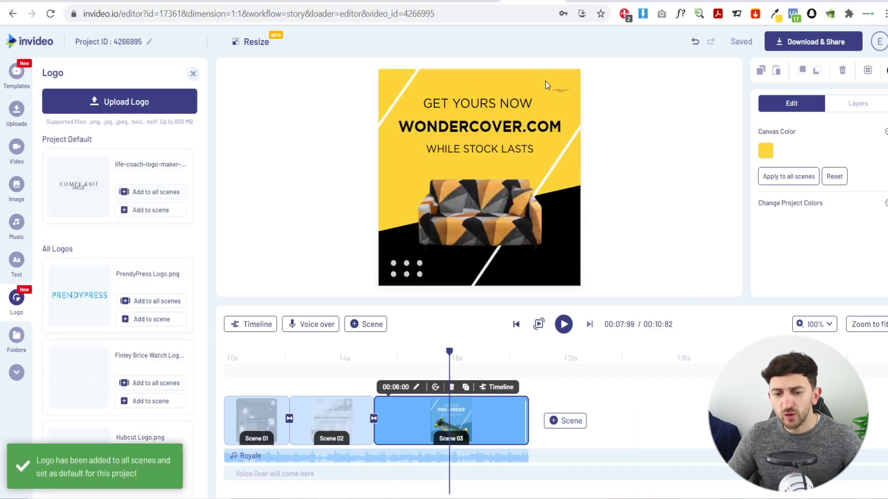
pyautogui.click(557, 91)
pyautogui.moveTo(552, 102)
pyautogui.mouseDown()
pyautogui.moveTo(538, 119)
pyautogui.moveTo(565, 97)
pyautogui.mouseUp()
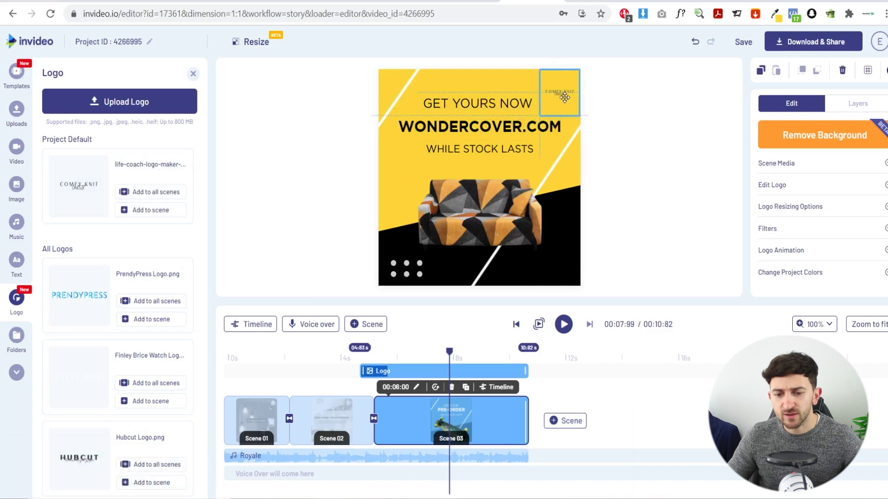
# Step: Move the Comfy Knit logo in Scene 2 to the canvas's upper-left corner and enlarge it
pyautogui.click(322, 414)
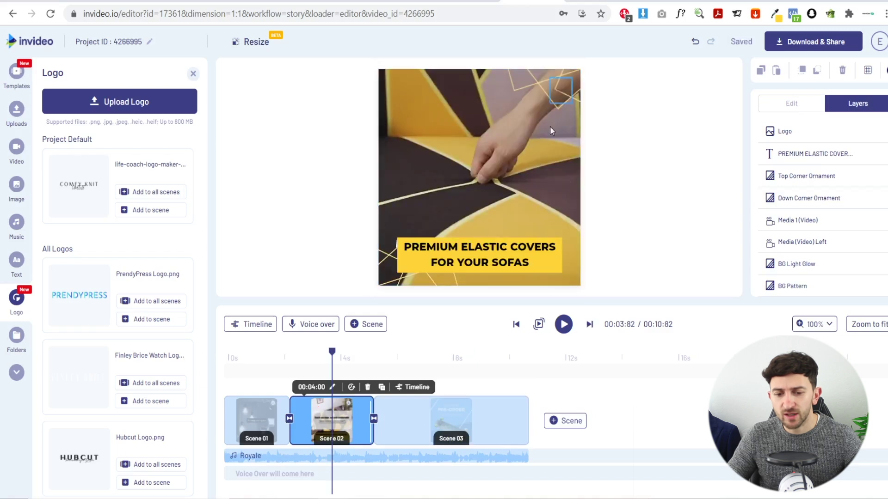
pyautogui.moveTo(333, 353); pyautogui.dragTo(305, 351)
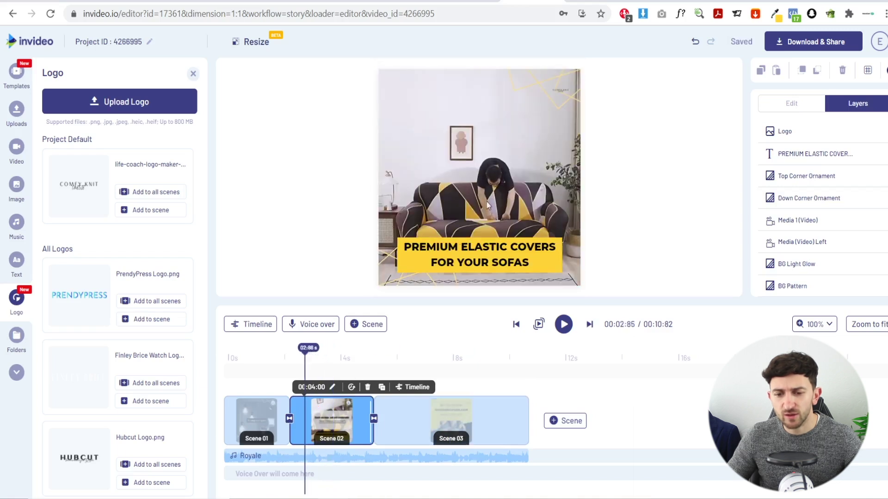
pyautogui.moveTo(567, 89); pyautogui.dragTo(425, 124)
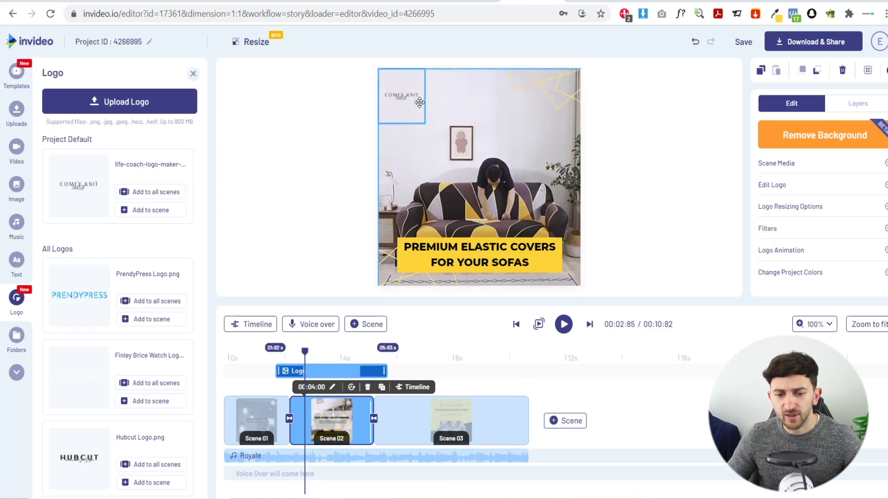
# Step: Enlarge the Comfy Knit logo in Scene 1 and place it in the canvas's upper-left corner
pyautogui.click(250, 355)
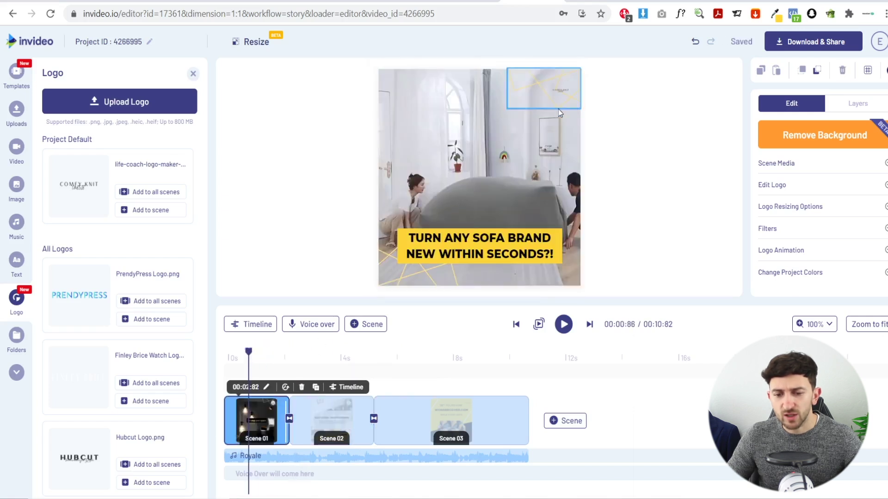
pyautogui.moveTo(444, 96); pyautogui.dragTo(440, 126)
pyautogui.click(357, 128)
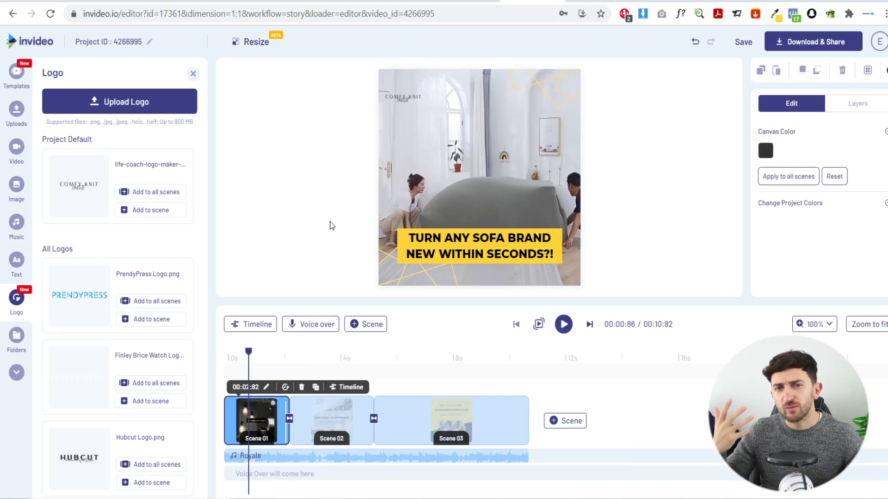
# Step: Play back the call-to-action Scene 3 and export the finished video at the default 1080p resolution
pyautogui.click(446, 419)
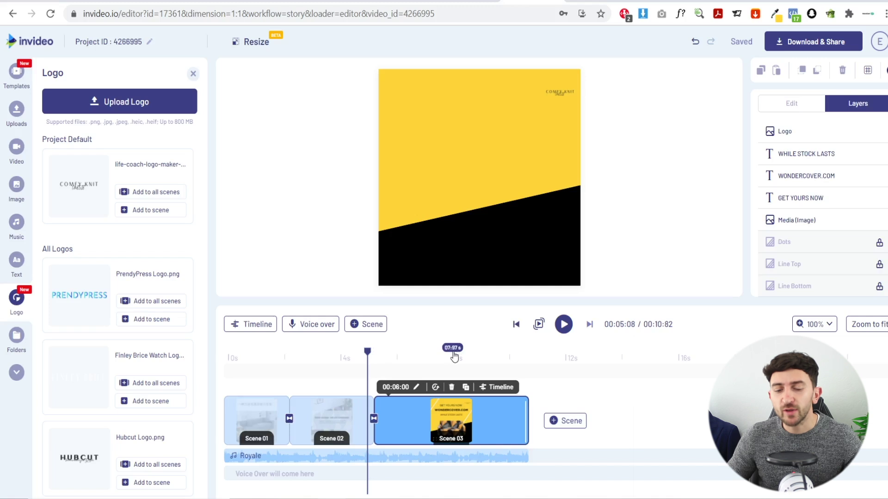
pyautogui.press('space')
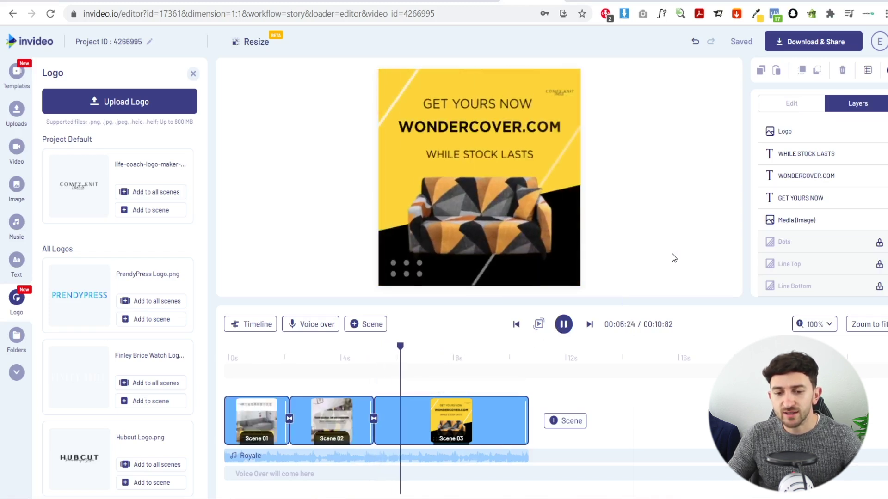
pyautogui.click(561, 324)
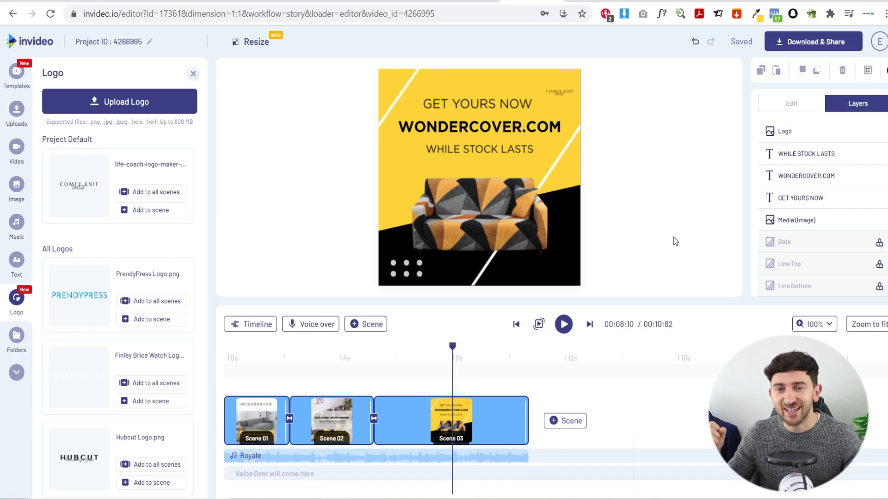
pyautogui.click(629, 246)
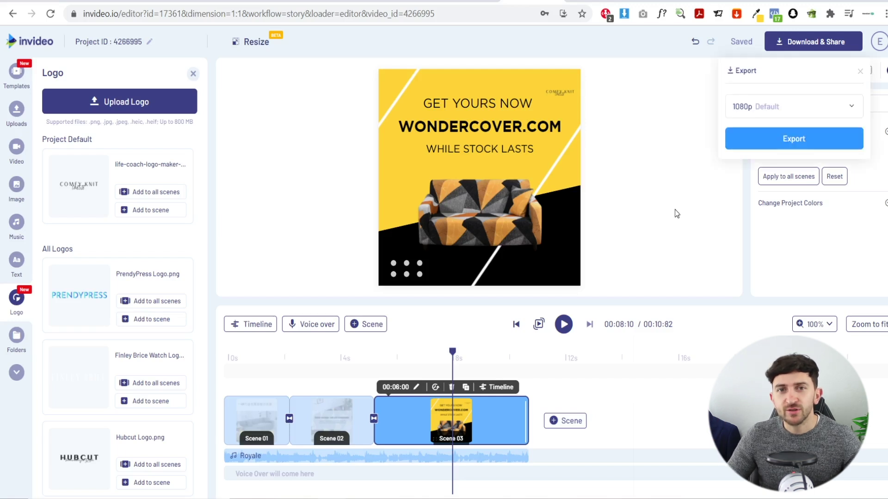
pyautogui.click(784, 141)
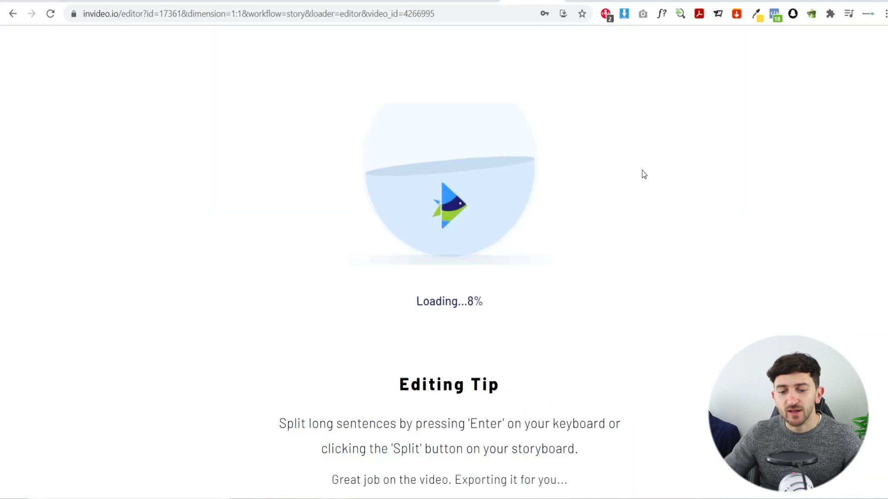